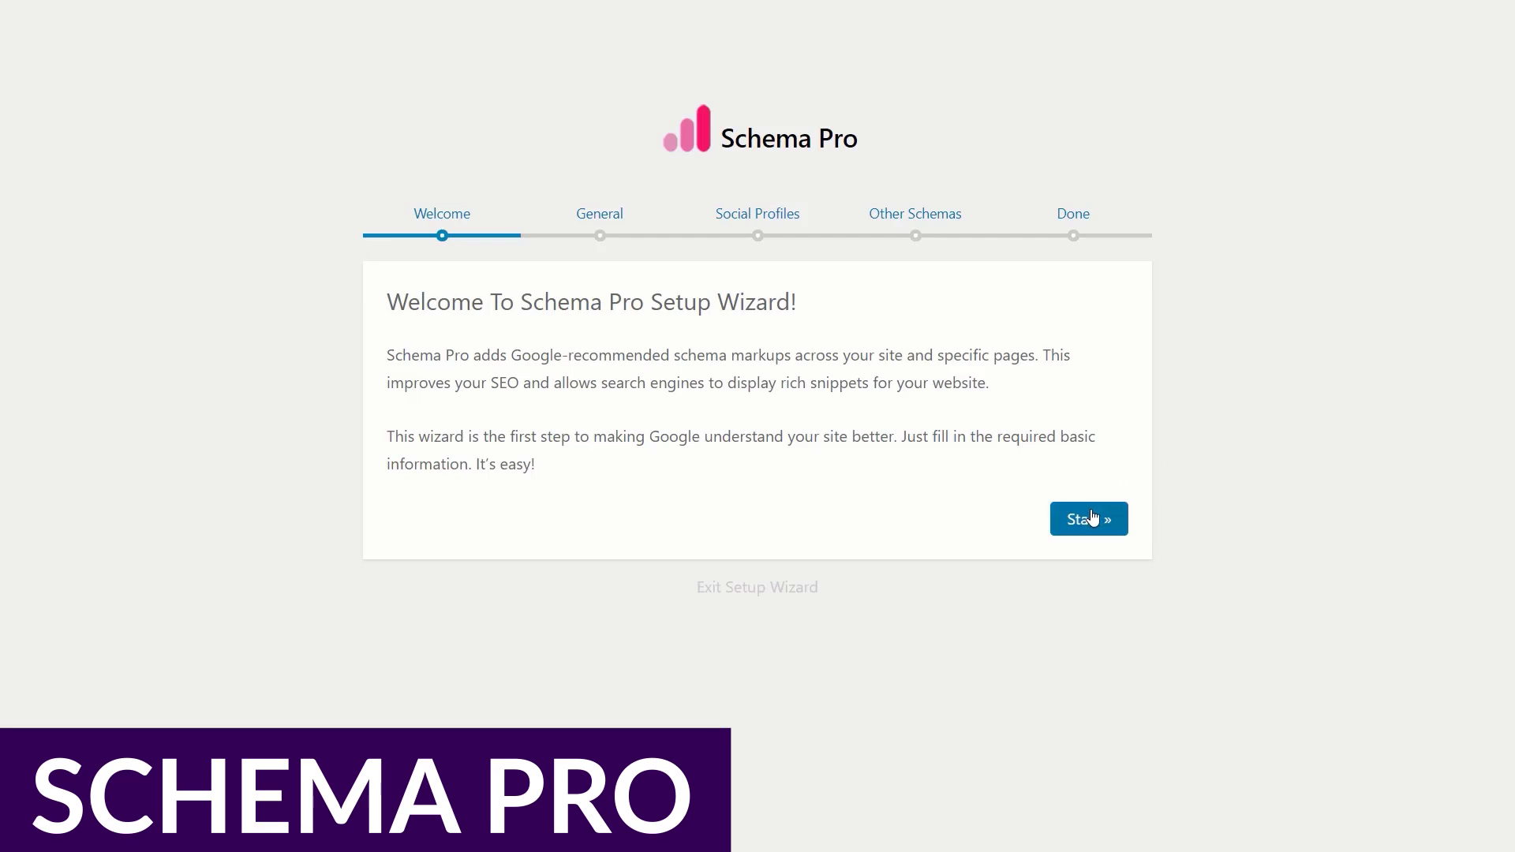
Start the Schema Pro setup wizard, choose a website type, and set About Us as the About page
{"action": "left_click", "coordinate": [1093, 518]}
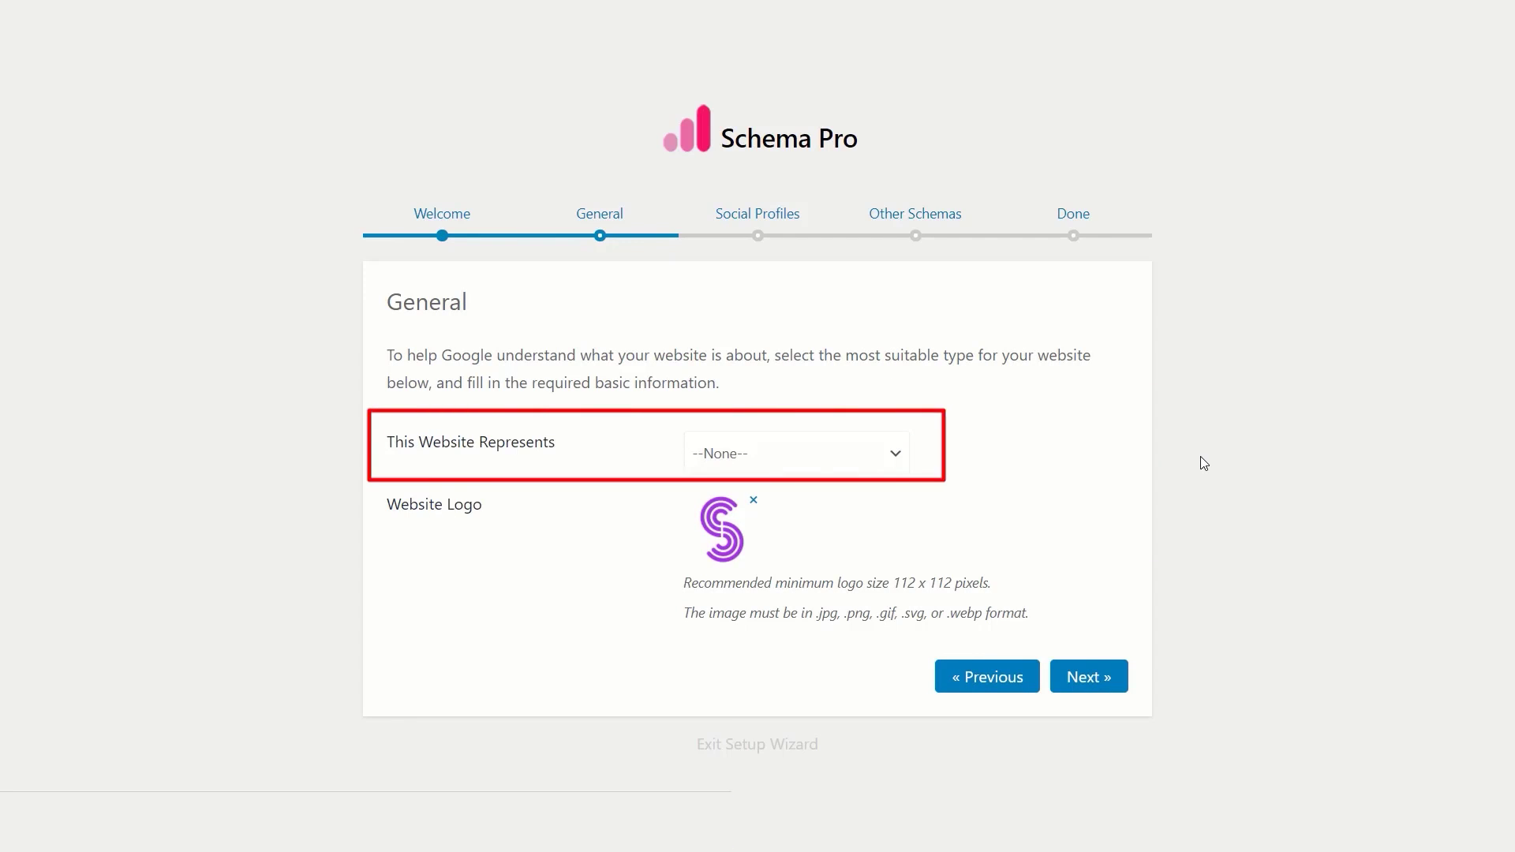
{"action": "left_click", "coordinate": [897, 458]}
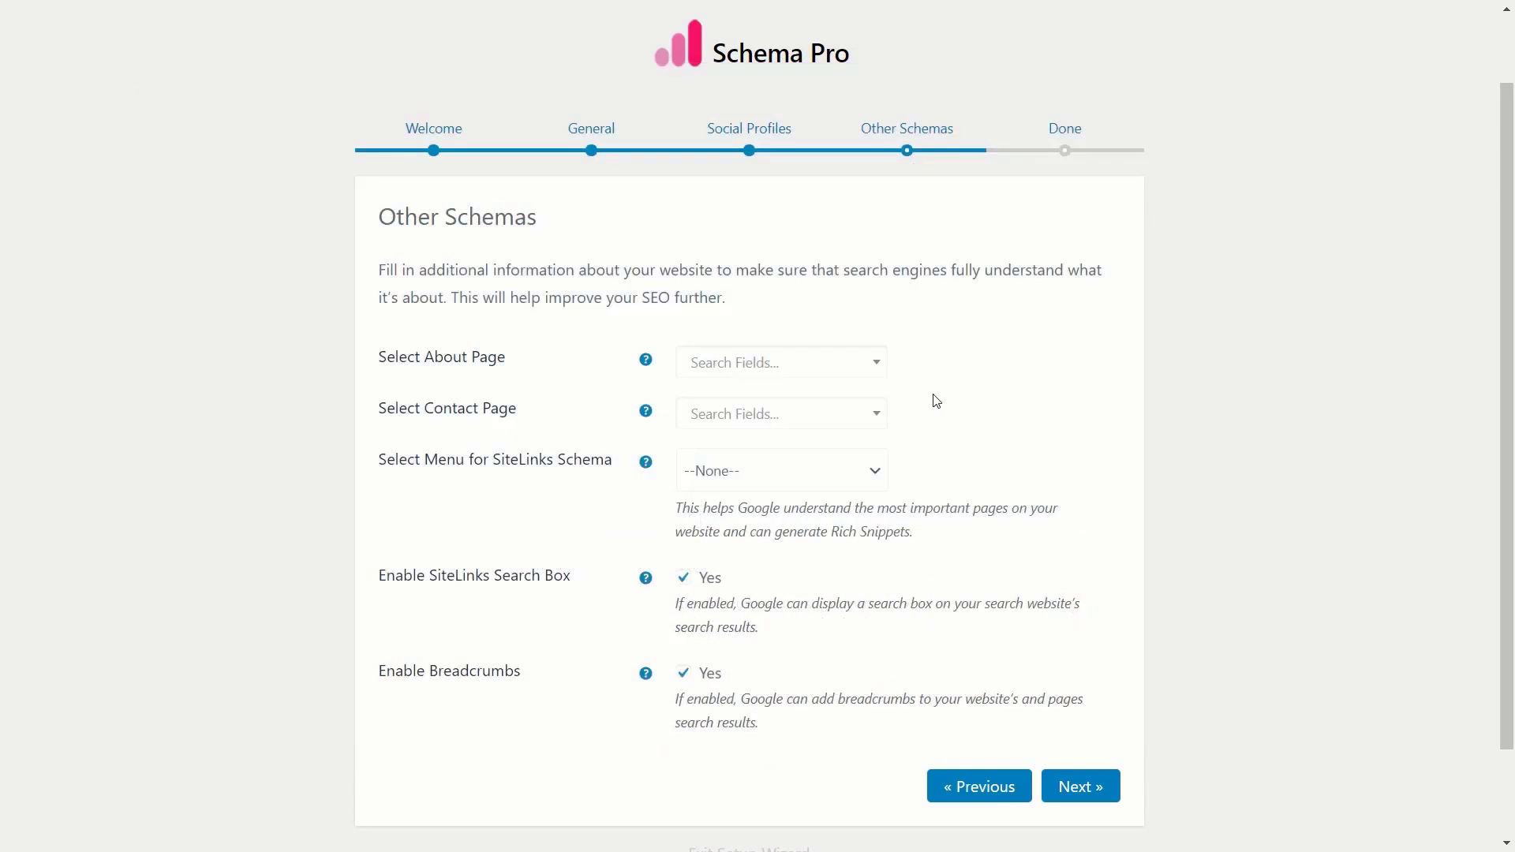
{"action": "left_click", "coordinate": [835, 370]}
{"action": "type", "text": "ab"}
{"action": "left_click", "coordinate": [805, 440]}
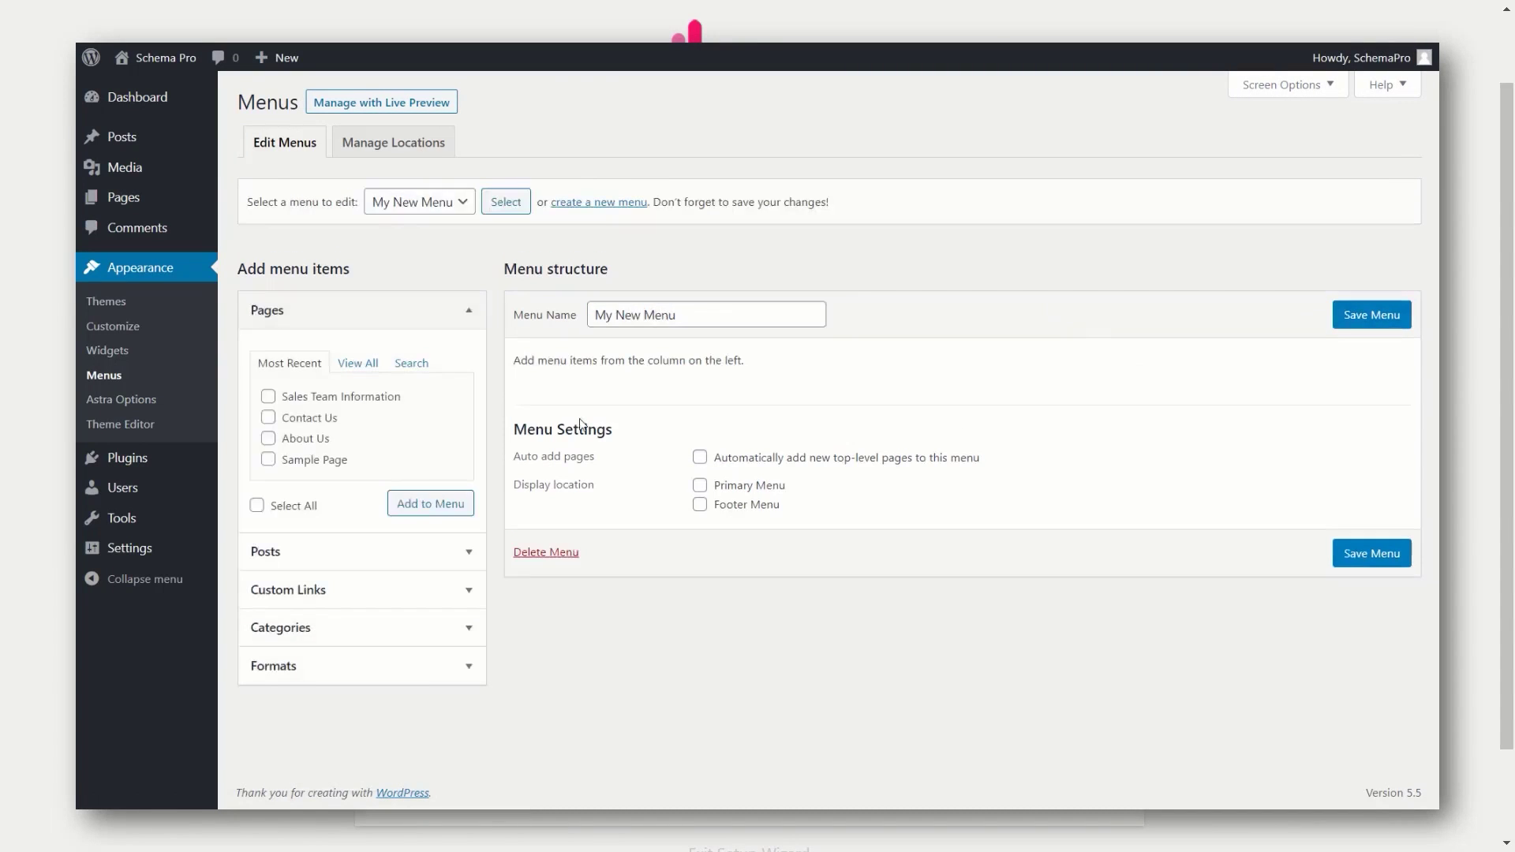
Choose Sitelinks Menu as the menu for the SiteLinks schema
{"action": "left_click", "coordinate": [874, 471]}
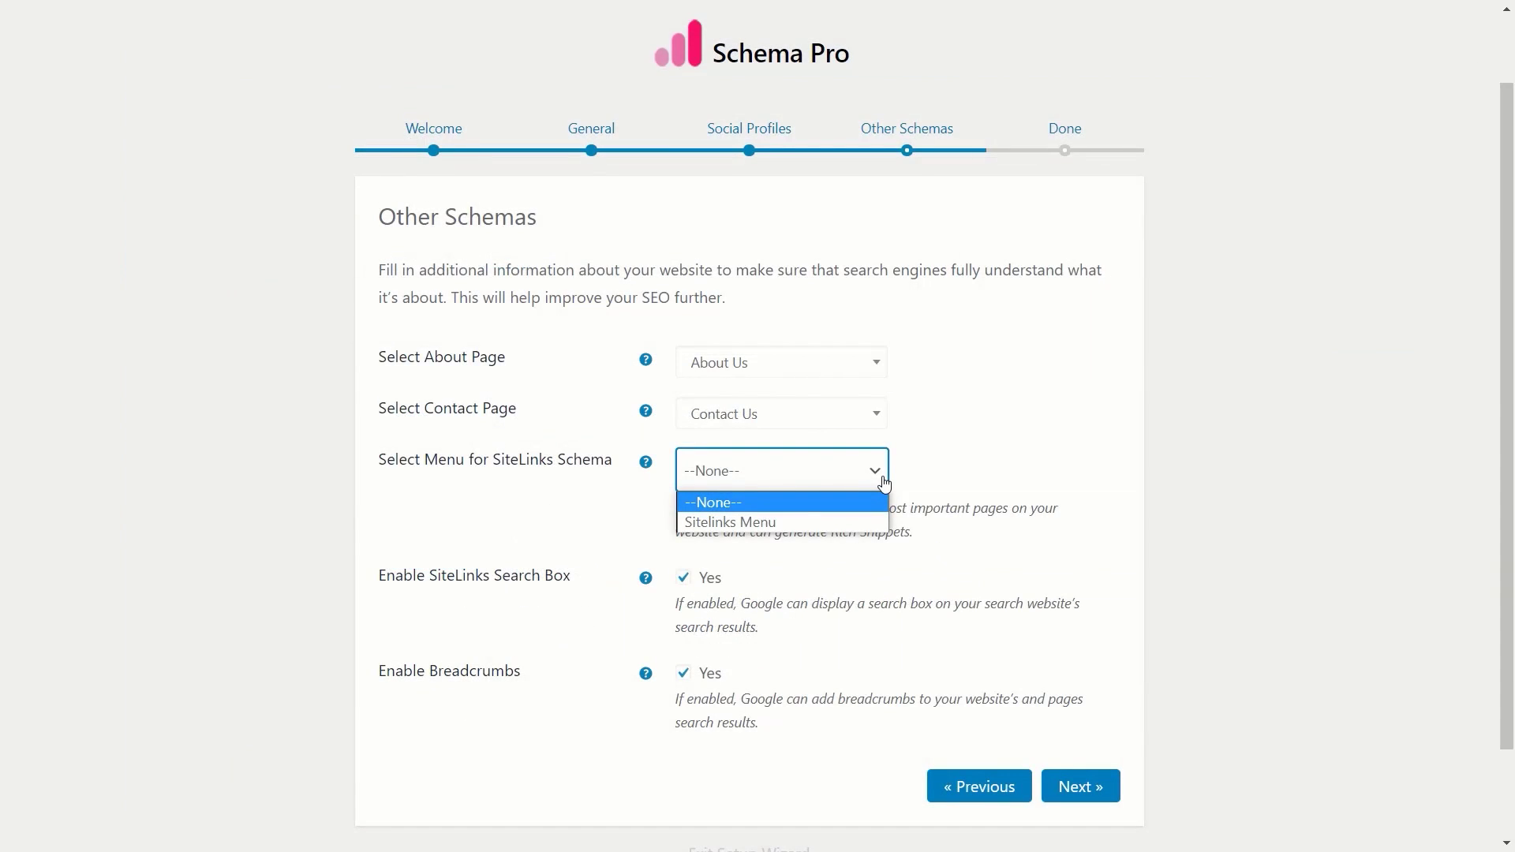
{"action": "left_click", "coordinate": [868, 522]}
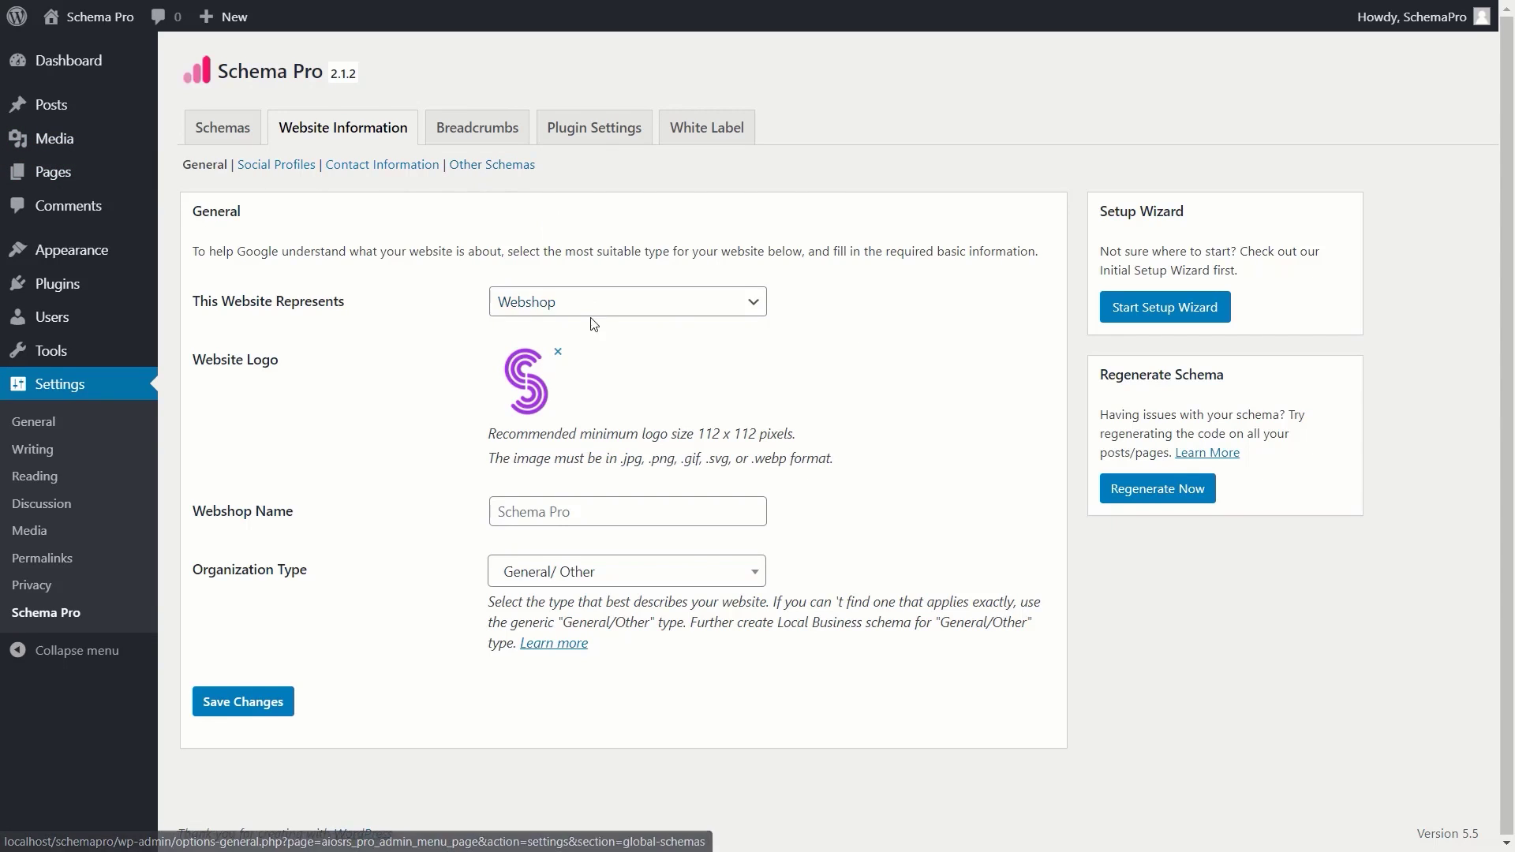
View the Social Profiles and then the Other Schemas sections of Website Information
{"action": "left_click", "coordinate": [308, 164]}
{"action": "left_click", "coordinate": [500, 164]}
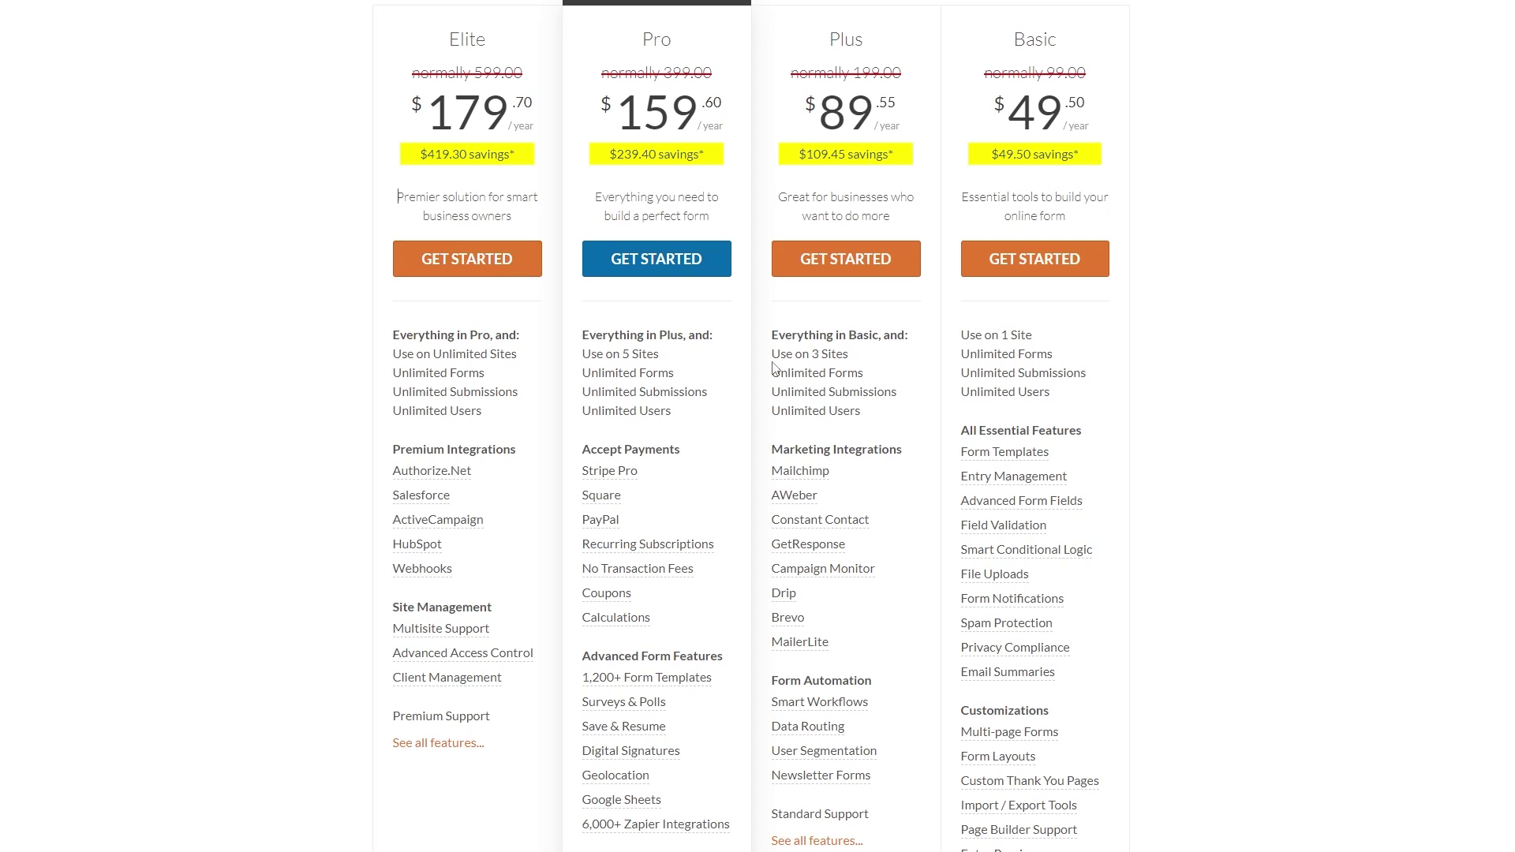
{"action": "mouse_move", "coordinate": [986, 570]}
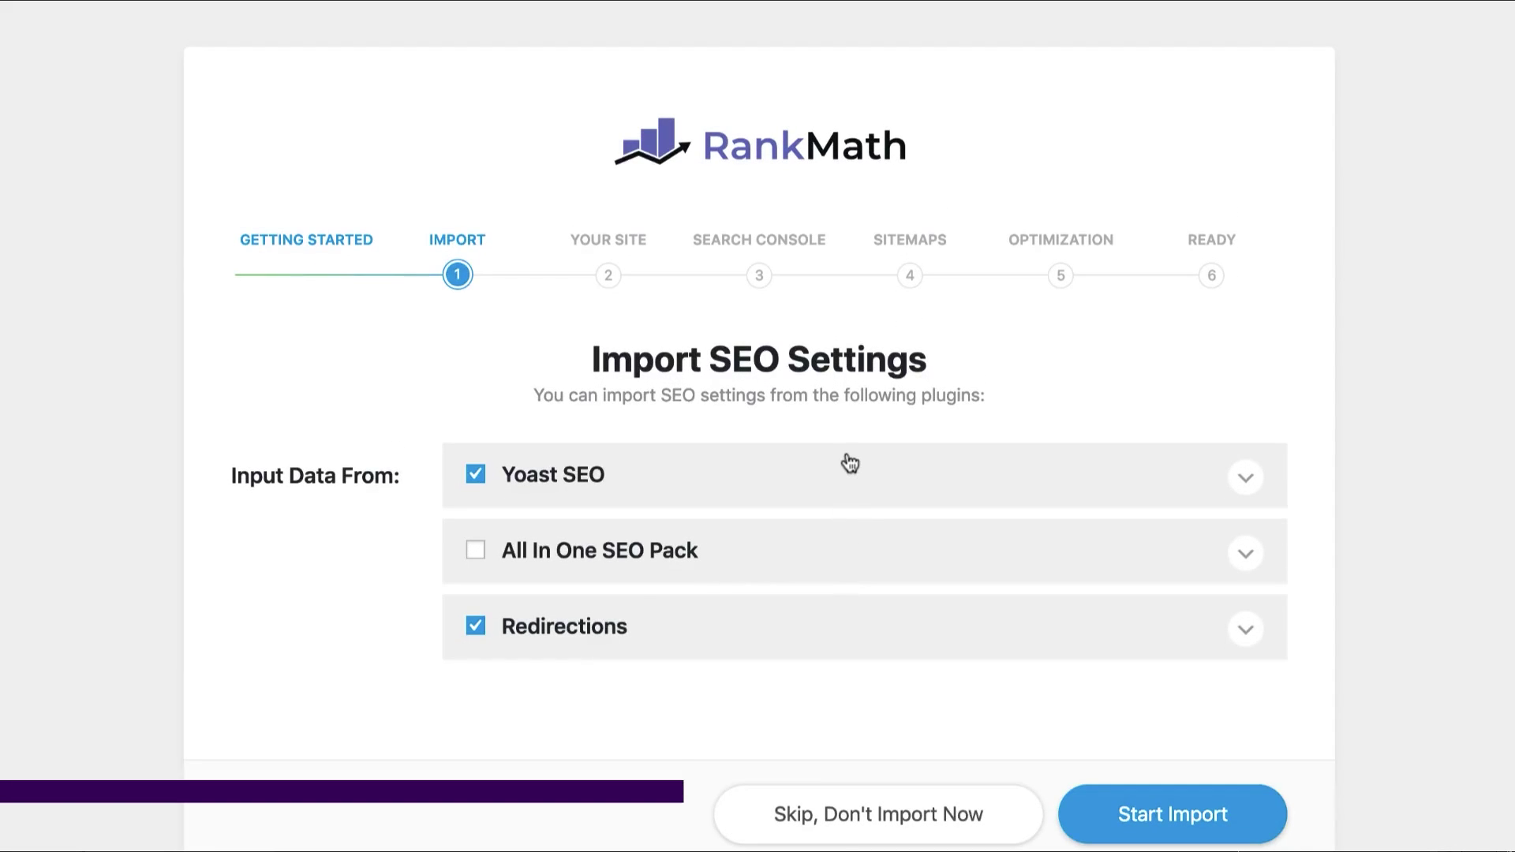
Import the Yoast SEO and Redirections settings, then enter the focus keyword 'increase website traffic'
{"action": "left_click", "coordinate": [846, 463]}
{"action": "scroll", "coordinate": [868, 598], "scroll_direction": "down", "scroll_amount": 3}
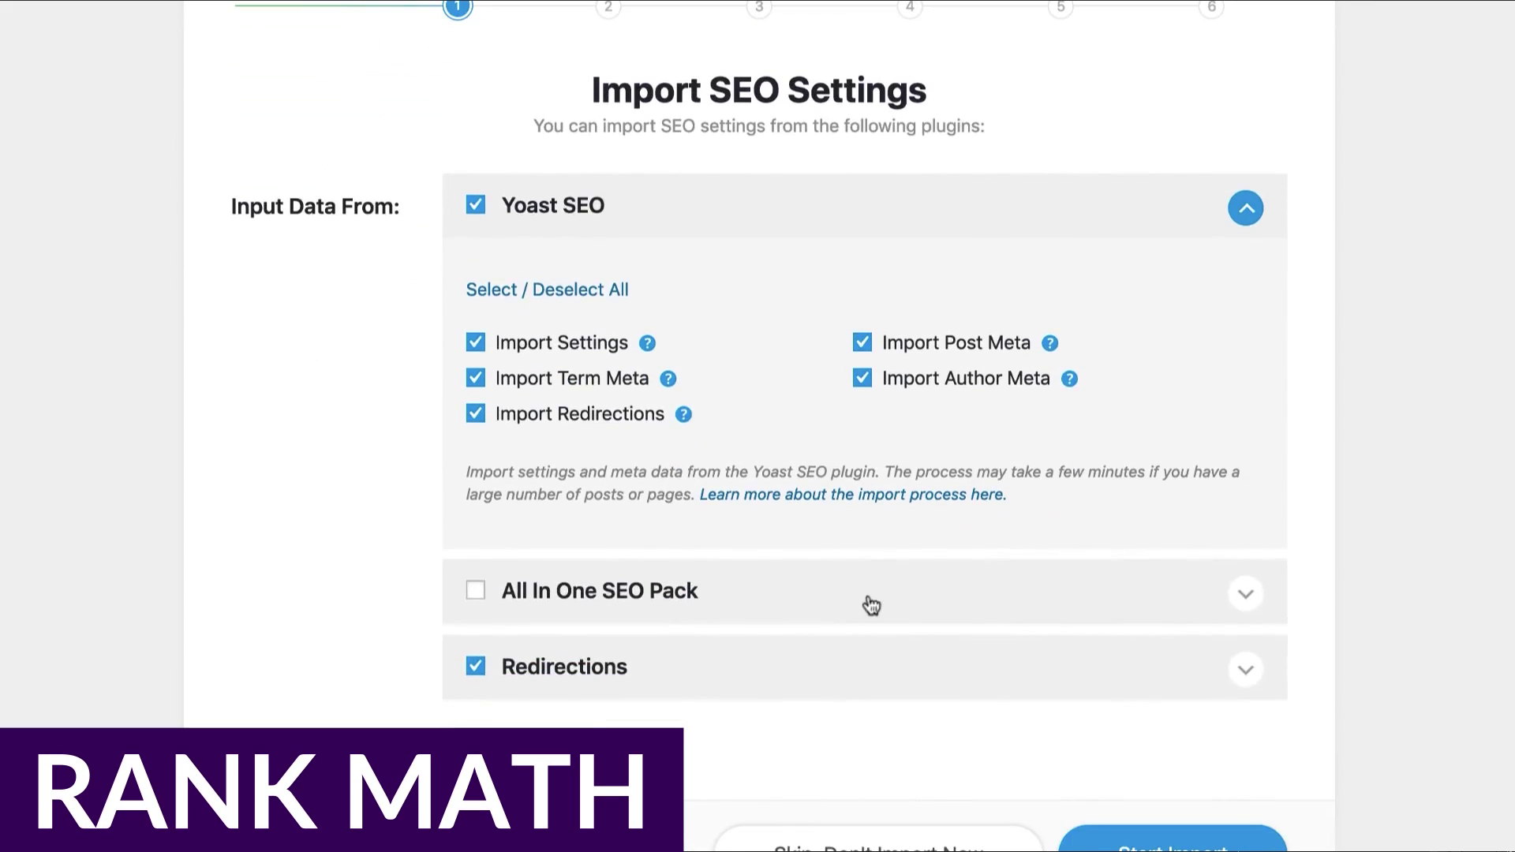
{"action": "left_click", "coordinate": [1160, 844]}
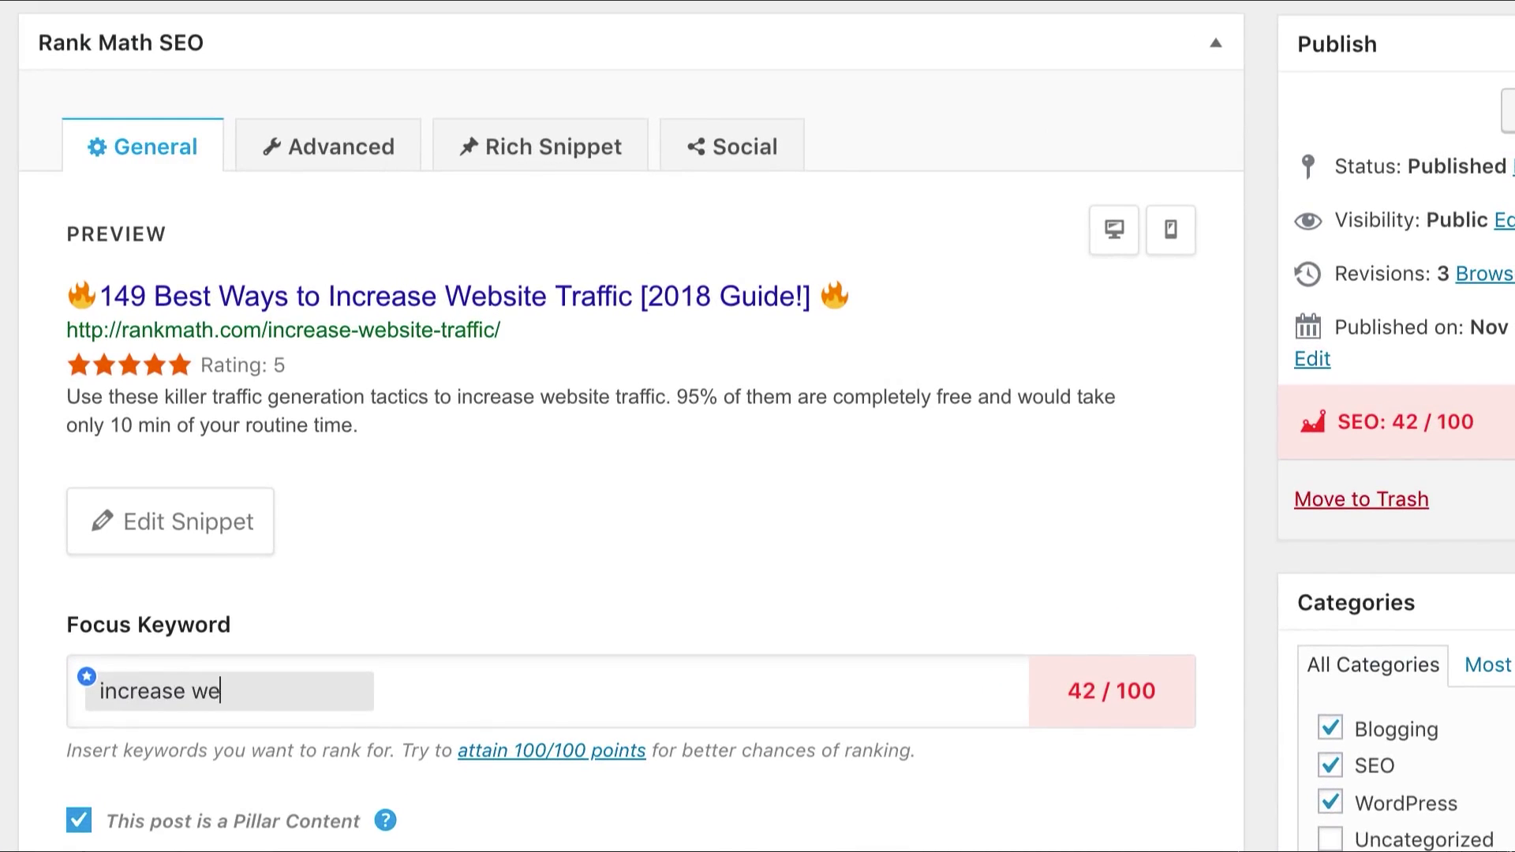
{"action": "type", "text": "bsite traffic"}
Add focus keywords 'increase website traffic' and 'website', and show the desktop search preview
{"action": "key", "text": "Return"}
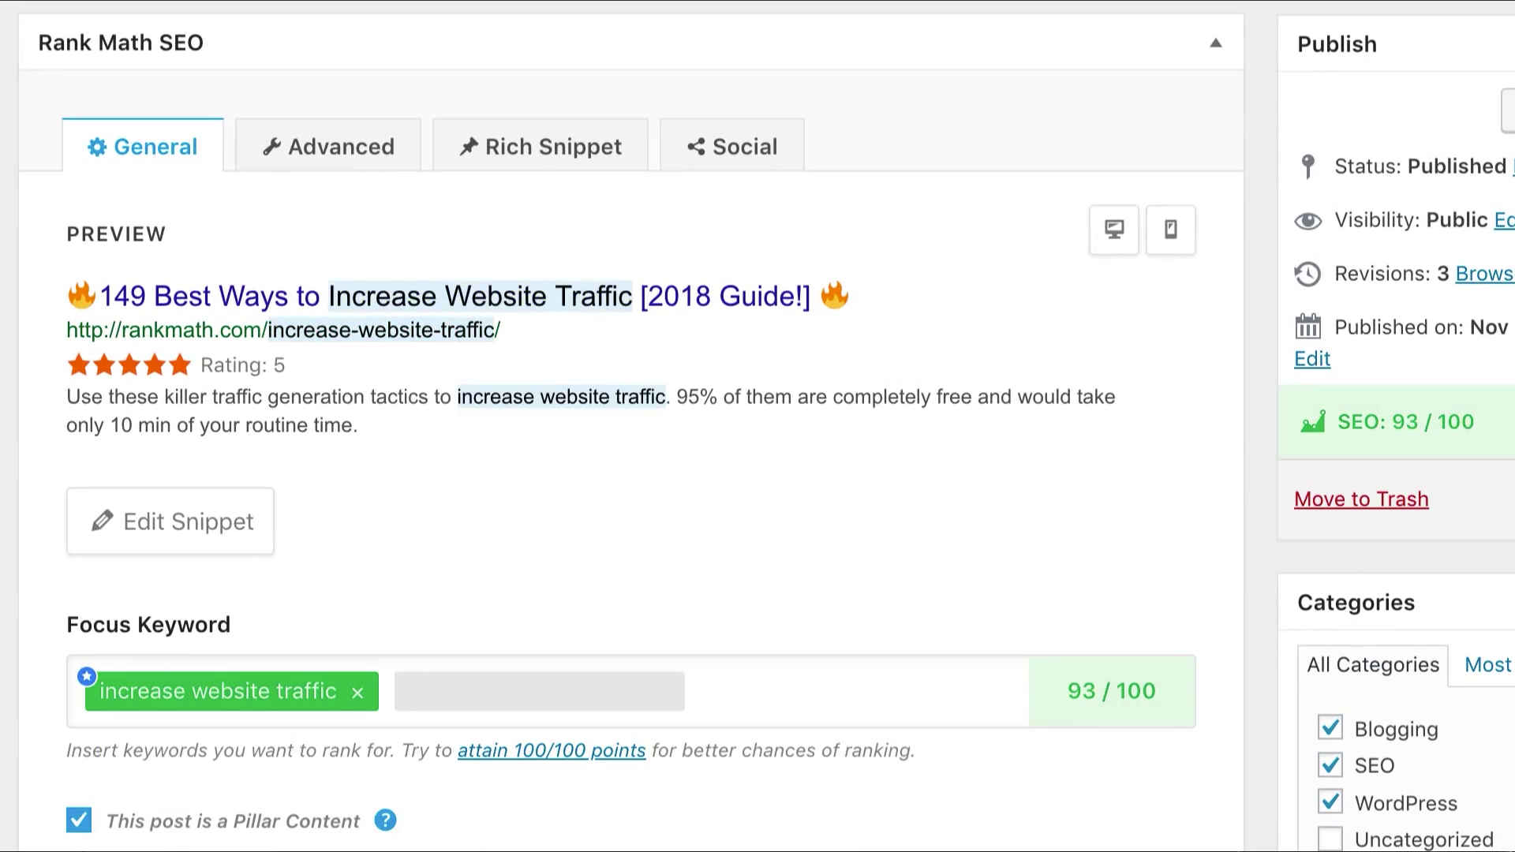
{"action": "type", "text": "website"}
{"action": "key", "text": "Return"}
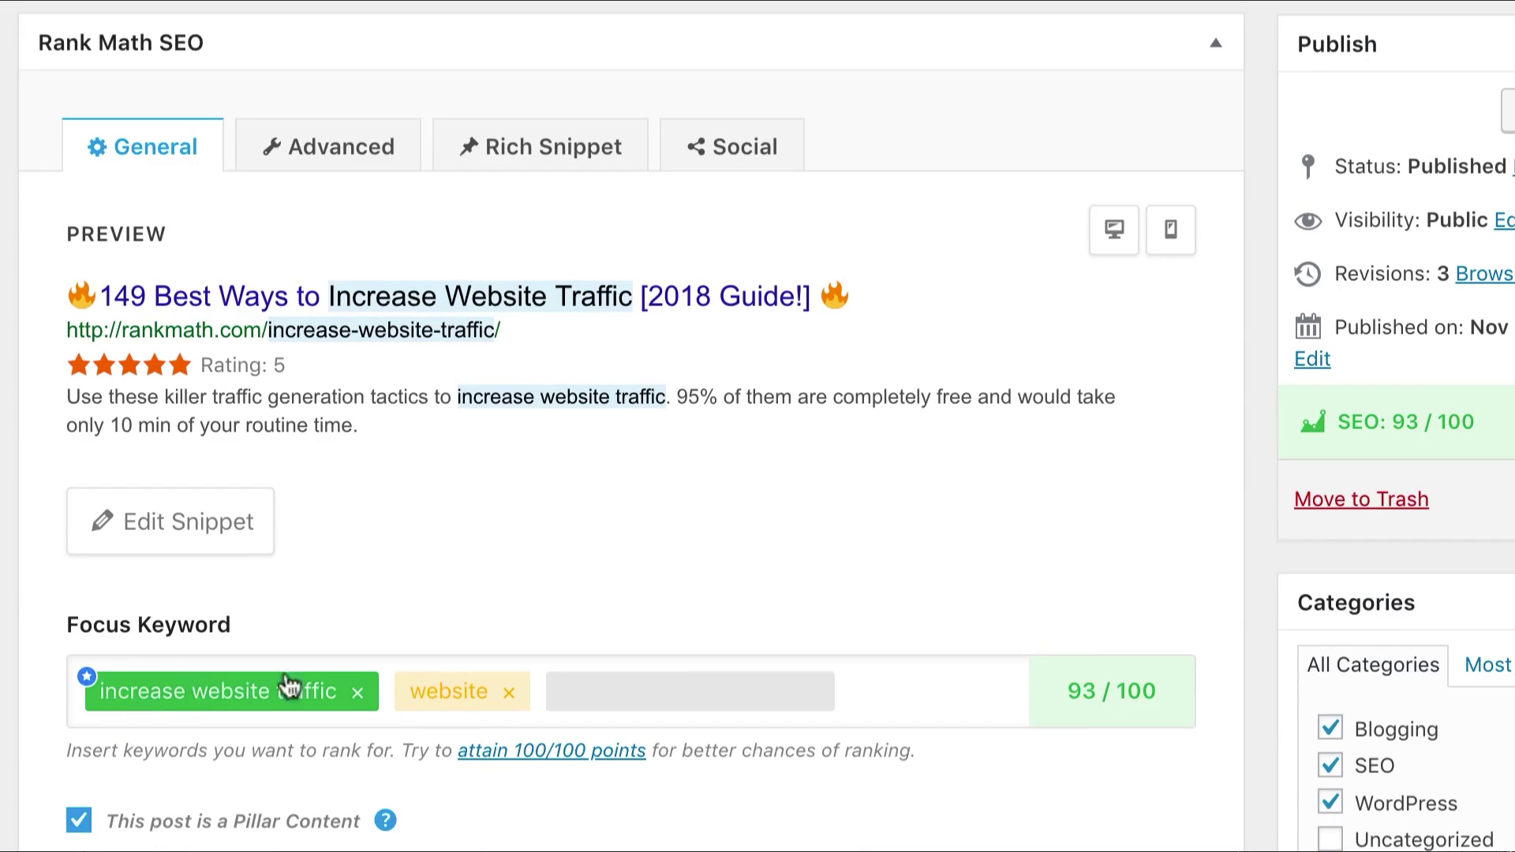
{"action": "left_click", "coordinate": [452, 694]}
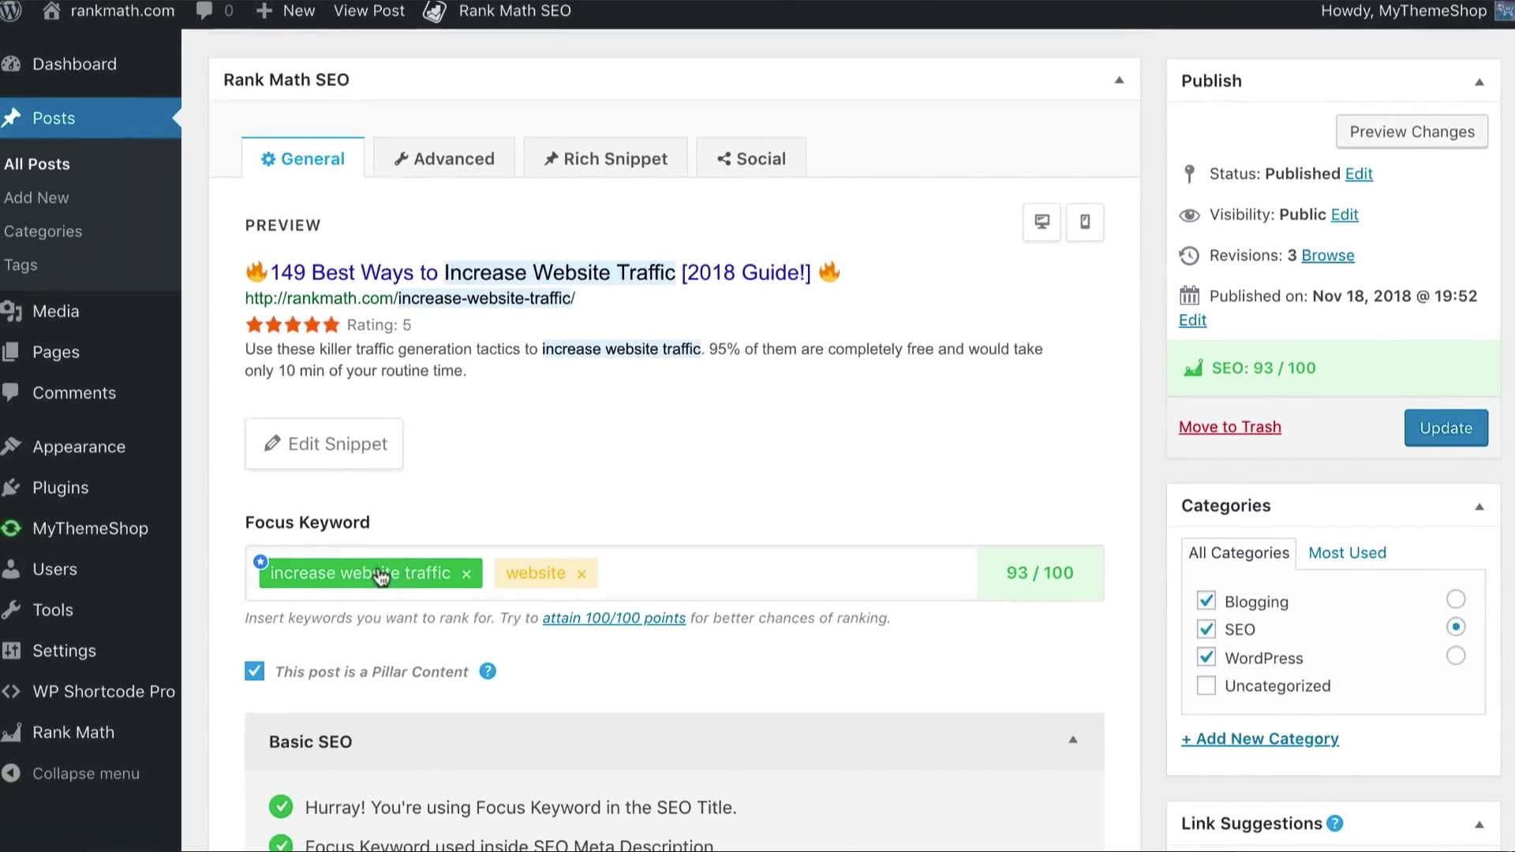
{"action": "scroll", "coordinate": [198, 623], "scroll_direction": "down", "scroll_amount": 15}
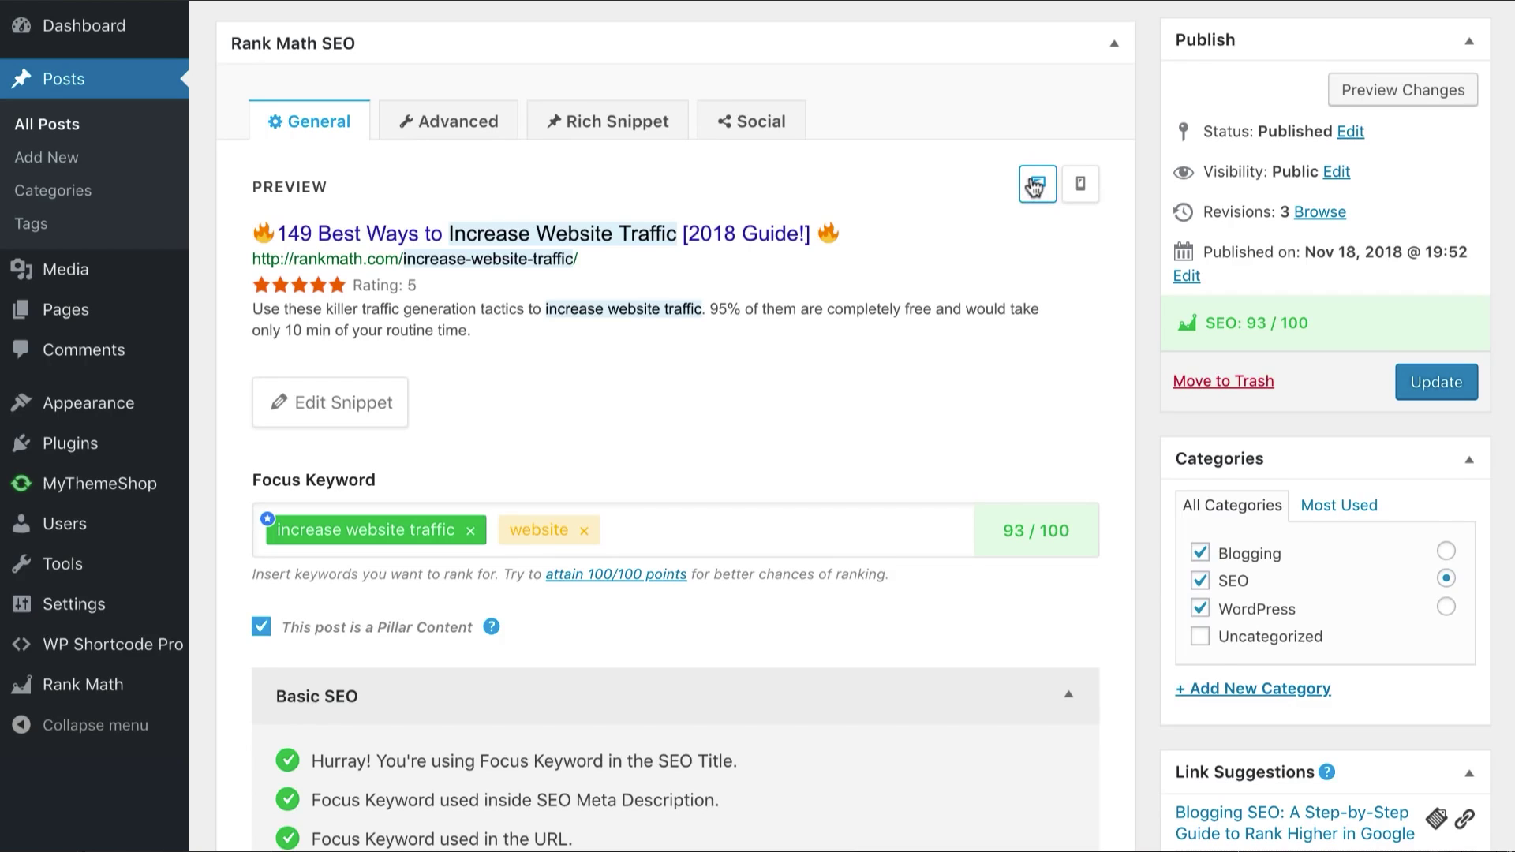
{"action": "left_click", "coordinate": [1034, 186]}
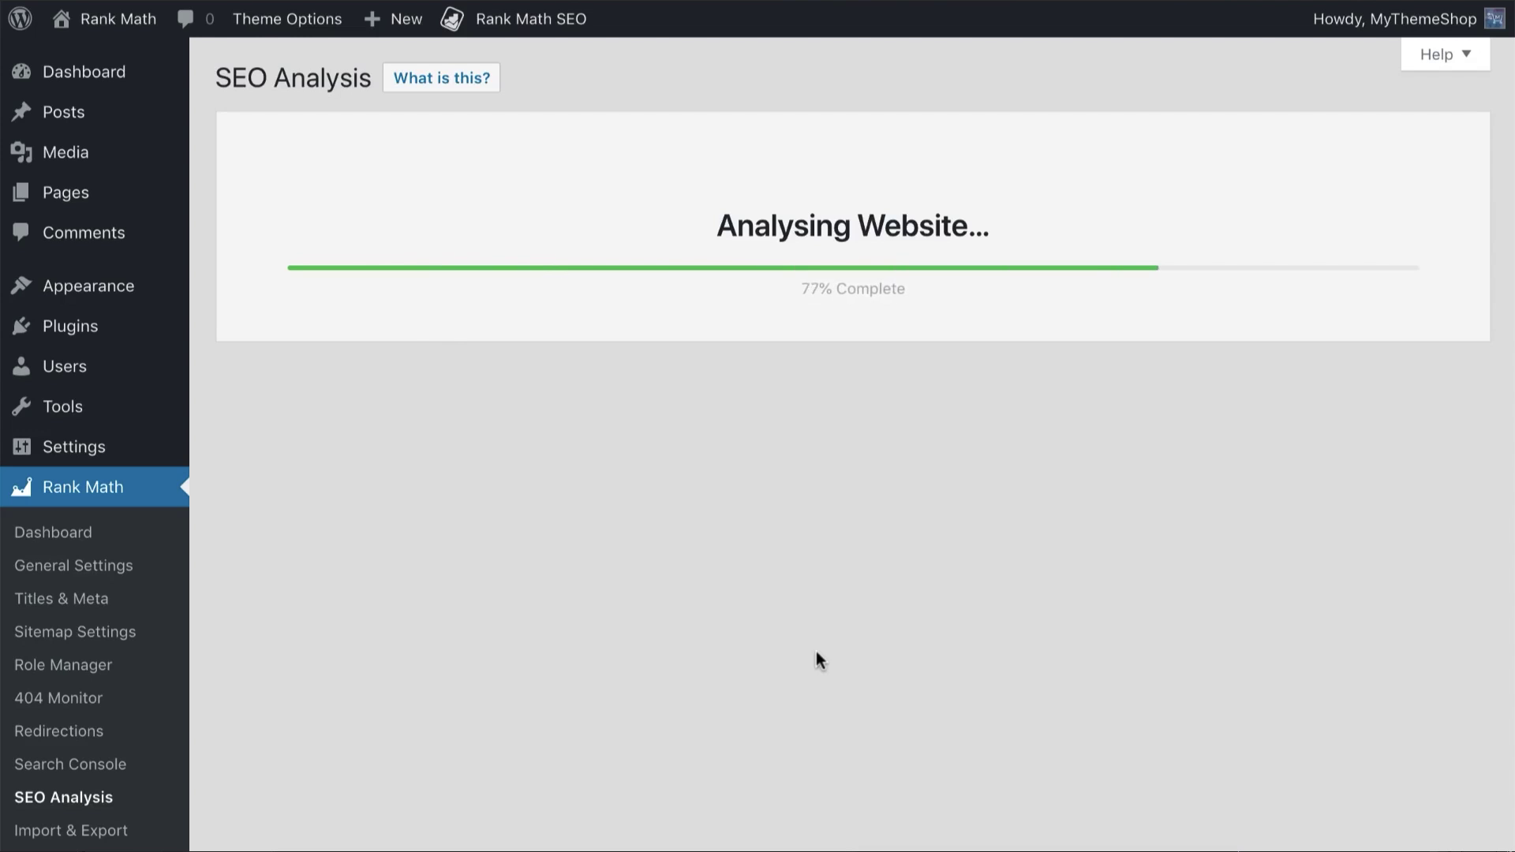
Scroll through the Basic SEO and Advanced SEO results of the 78/100 site analysis
{"action": "scroll", "coordinate": [816, 654], "scroll_direction": "down", "scroll_amount": 3}
{"action": "scroll", "coordinate": [818, 661], "scroll_direction": "down", "scroll_amount": 15}
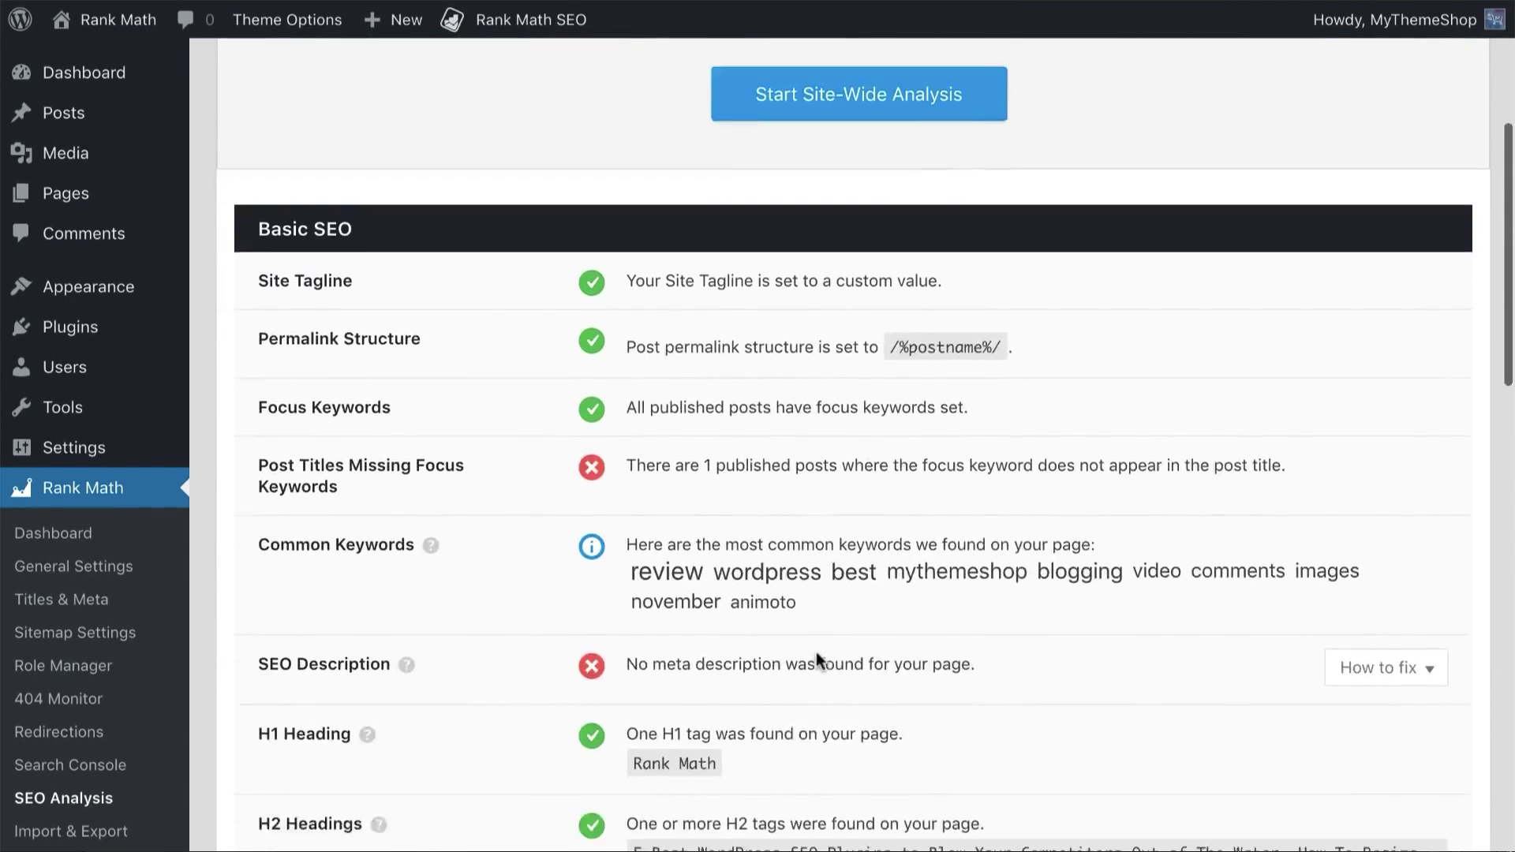
{"action": "scroll", "coordinate": [819, 661], "scroll_direction": "down", "scroll_amount": 14}
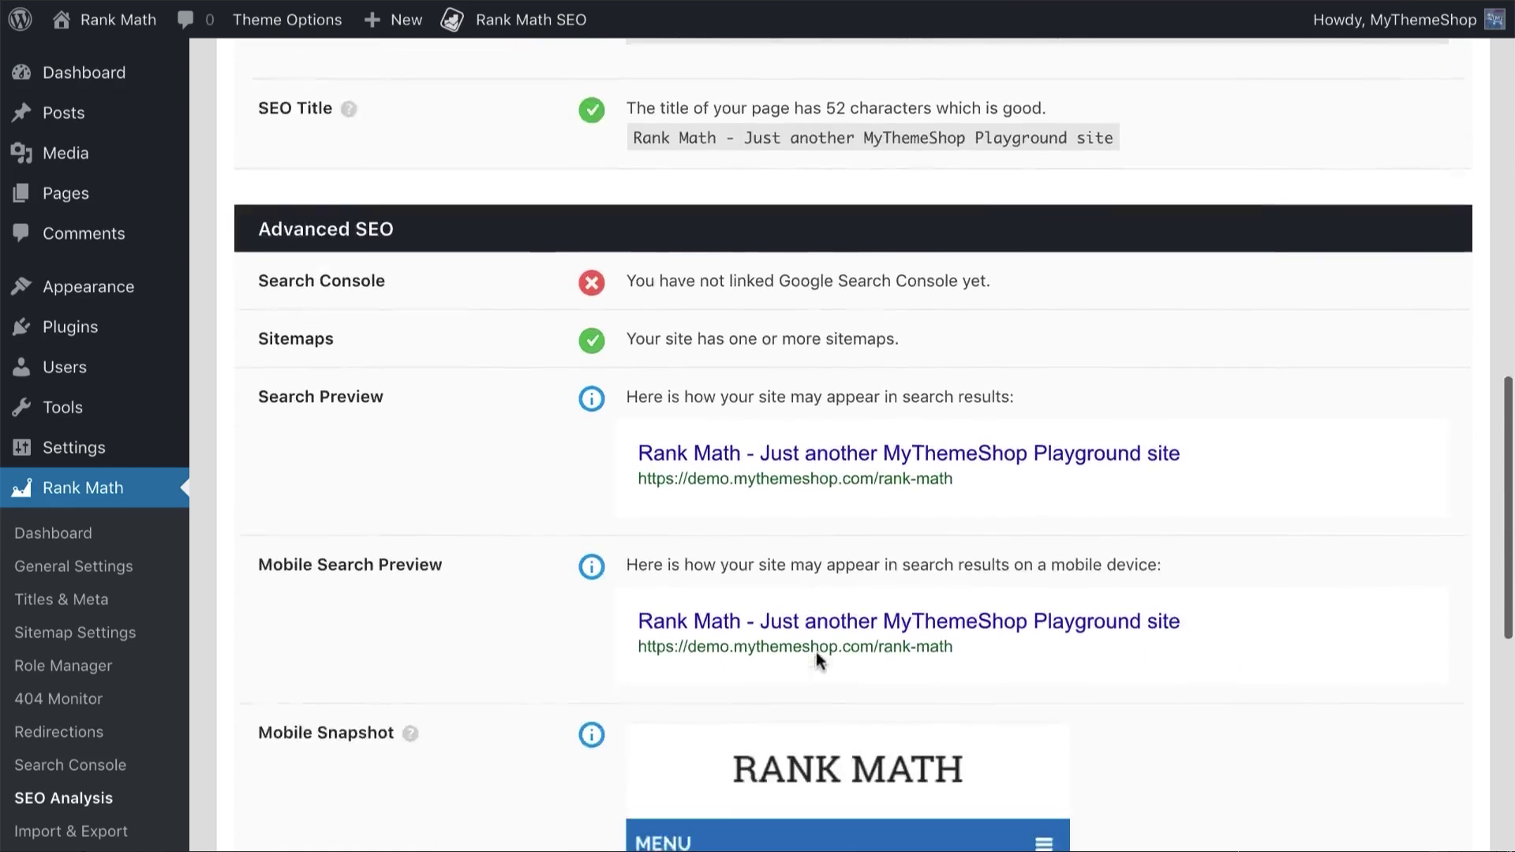
{"action": "scroll", "coordinate": [819, 661], "scroll_direction": "down", "scroll_amount": 12}
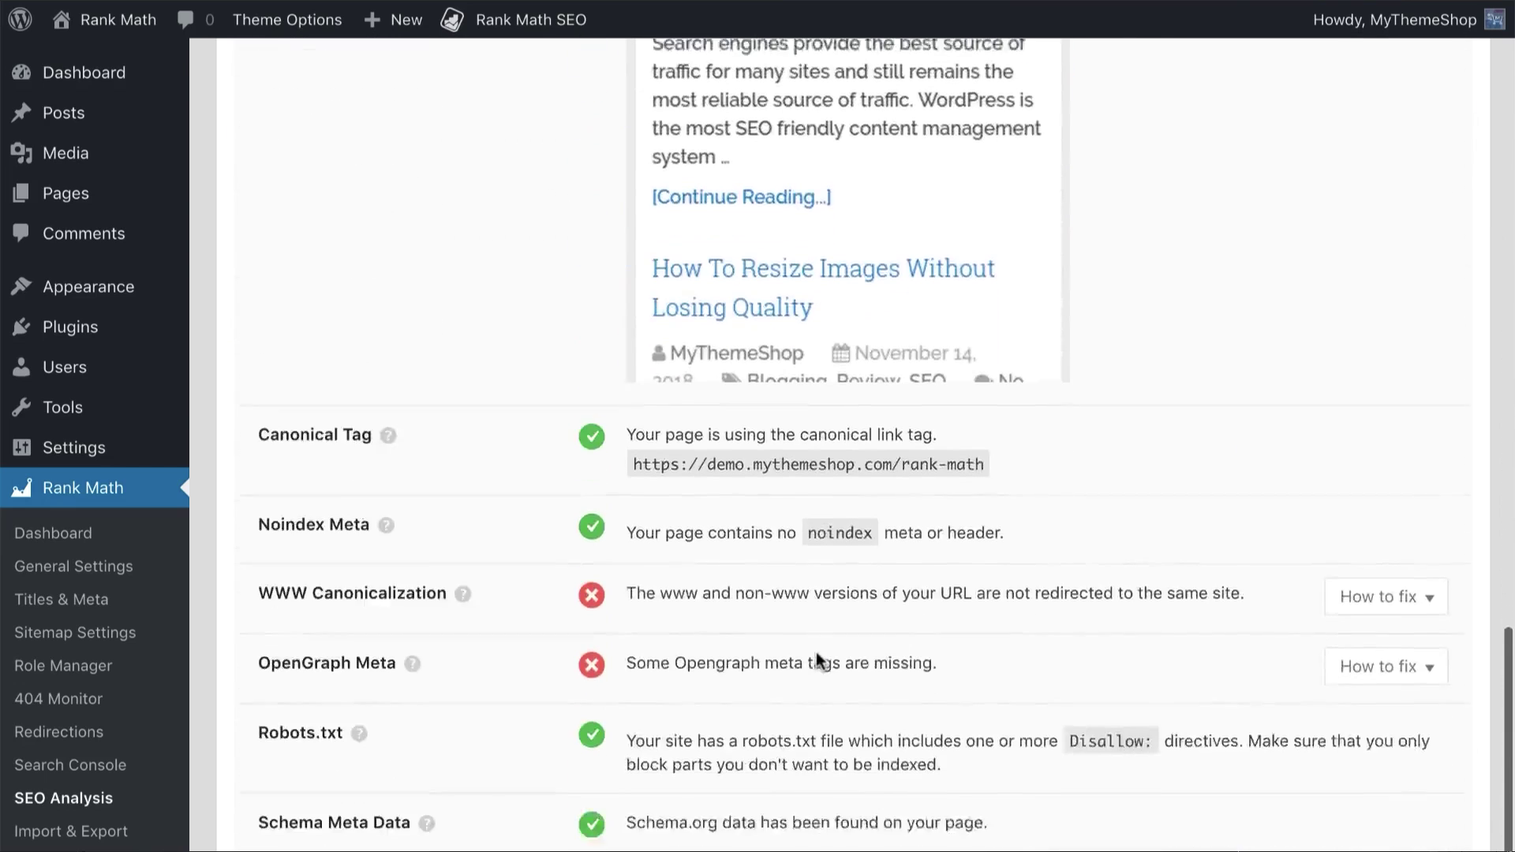
{"action": "scroll", "coordinate": [816, 652], "scroll_direction": "down", "scroll_amount": 7}
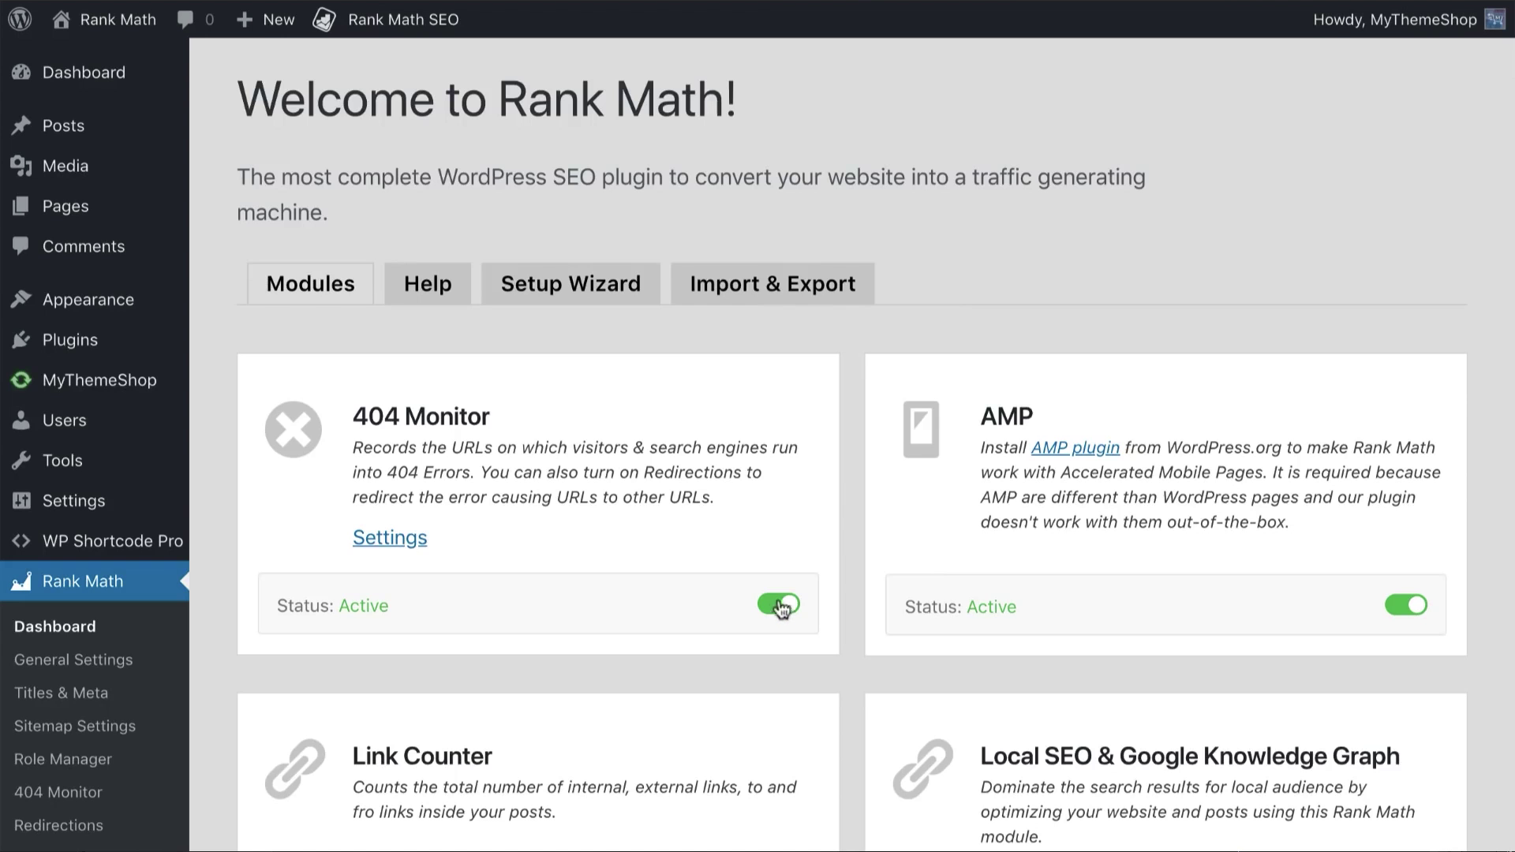
Add a 301 redirect from 404-found to the WordPress SEO plugin page, then list the post's Rich Snippet types
{"action": "left_click", "coordinate": [178, 787]}
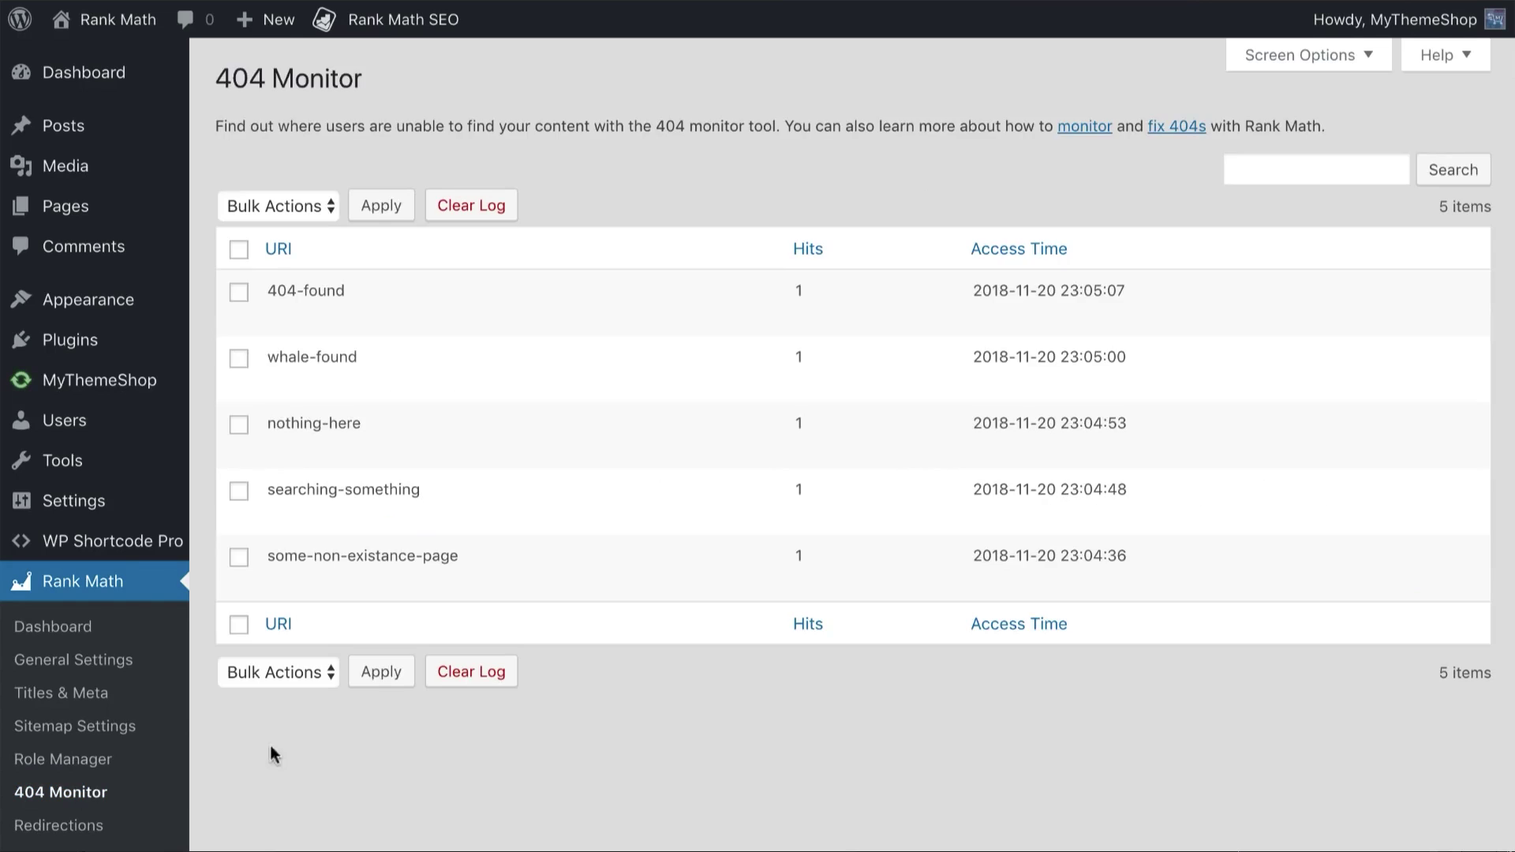
{"action": "left_click", "coordinate": [284, 316]}
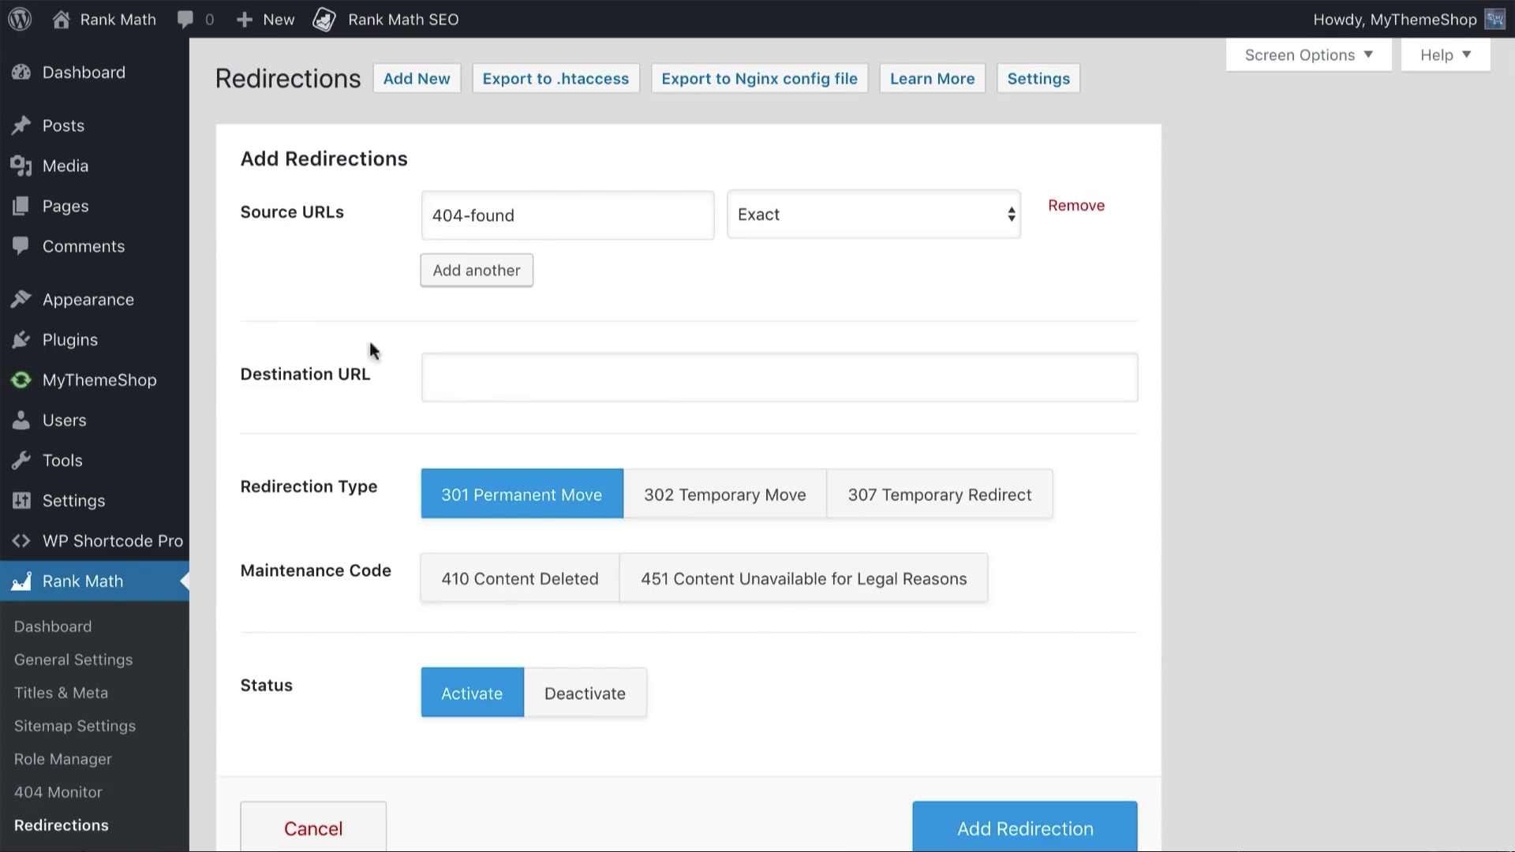
{"action": "left_click", "coordinate": [505, 378]}
{"action": "left_click", "coordinate": [539, 416]}
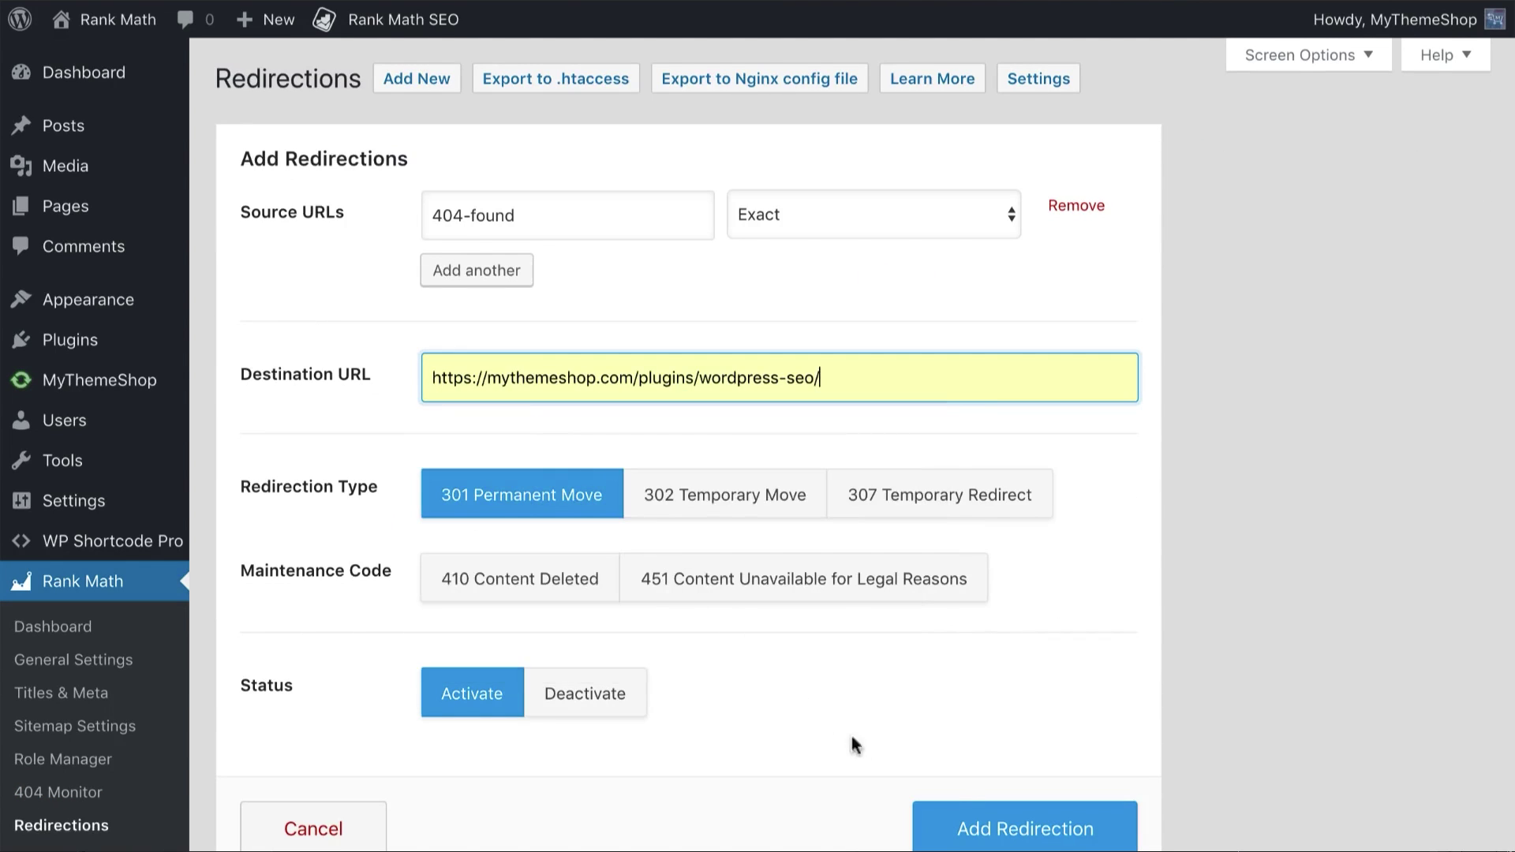
{"action": "left_click", "coordinate": [963, 813]}
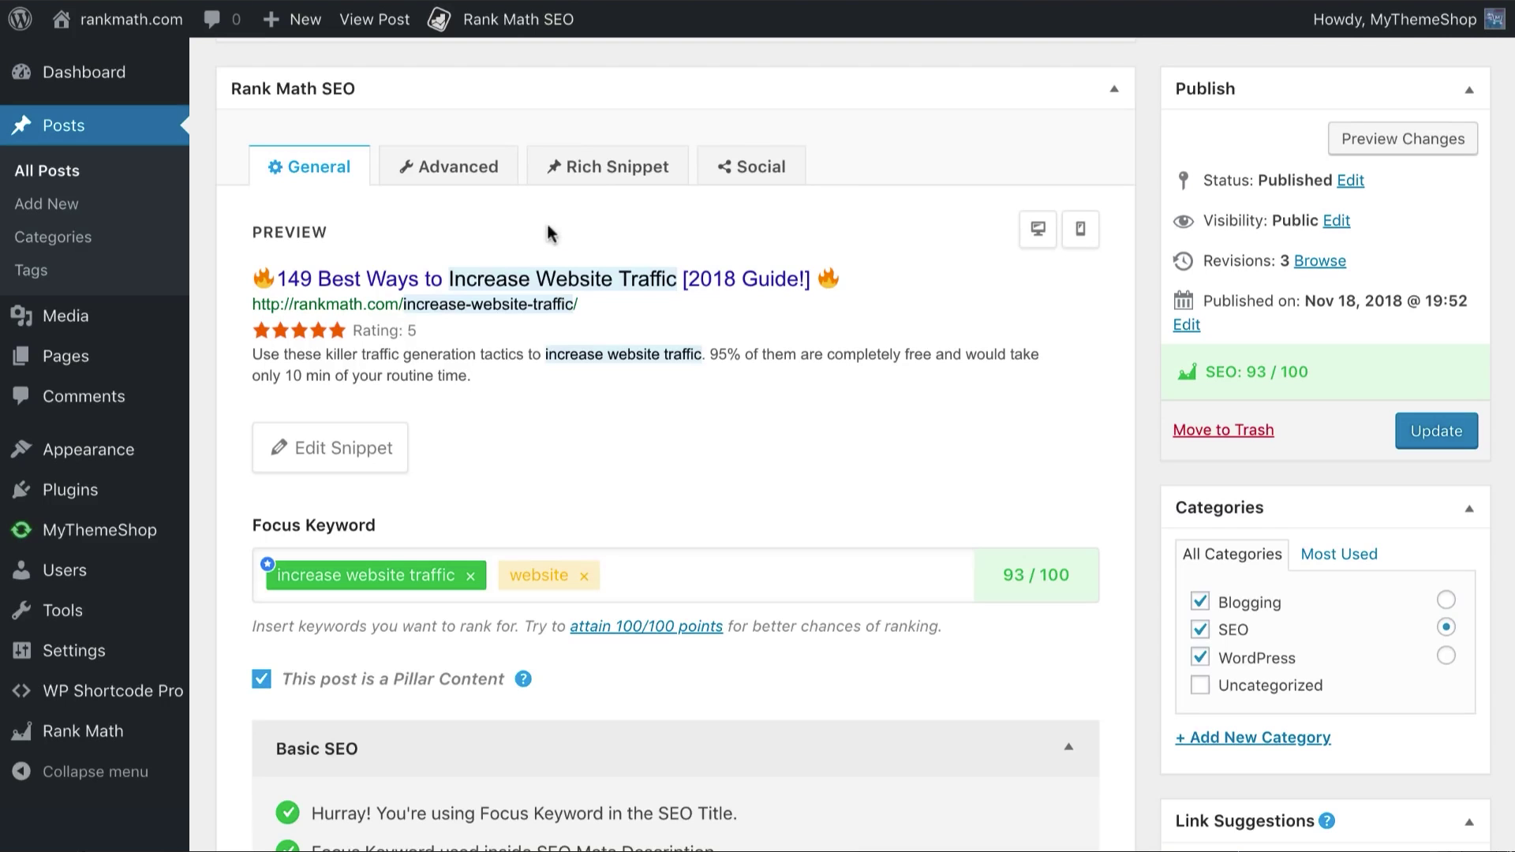
{"action": "left_click", "coordinate": [594, 180]}
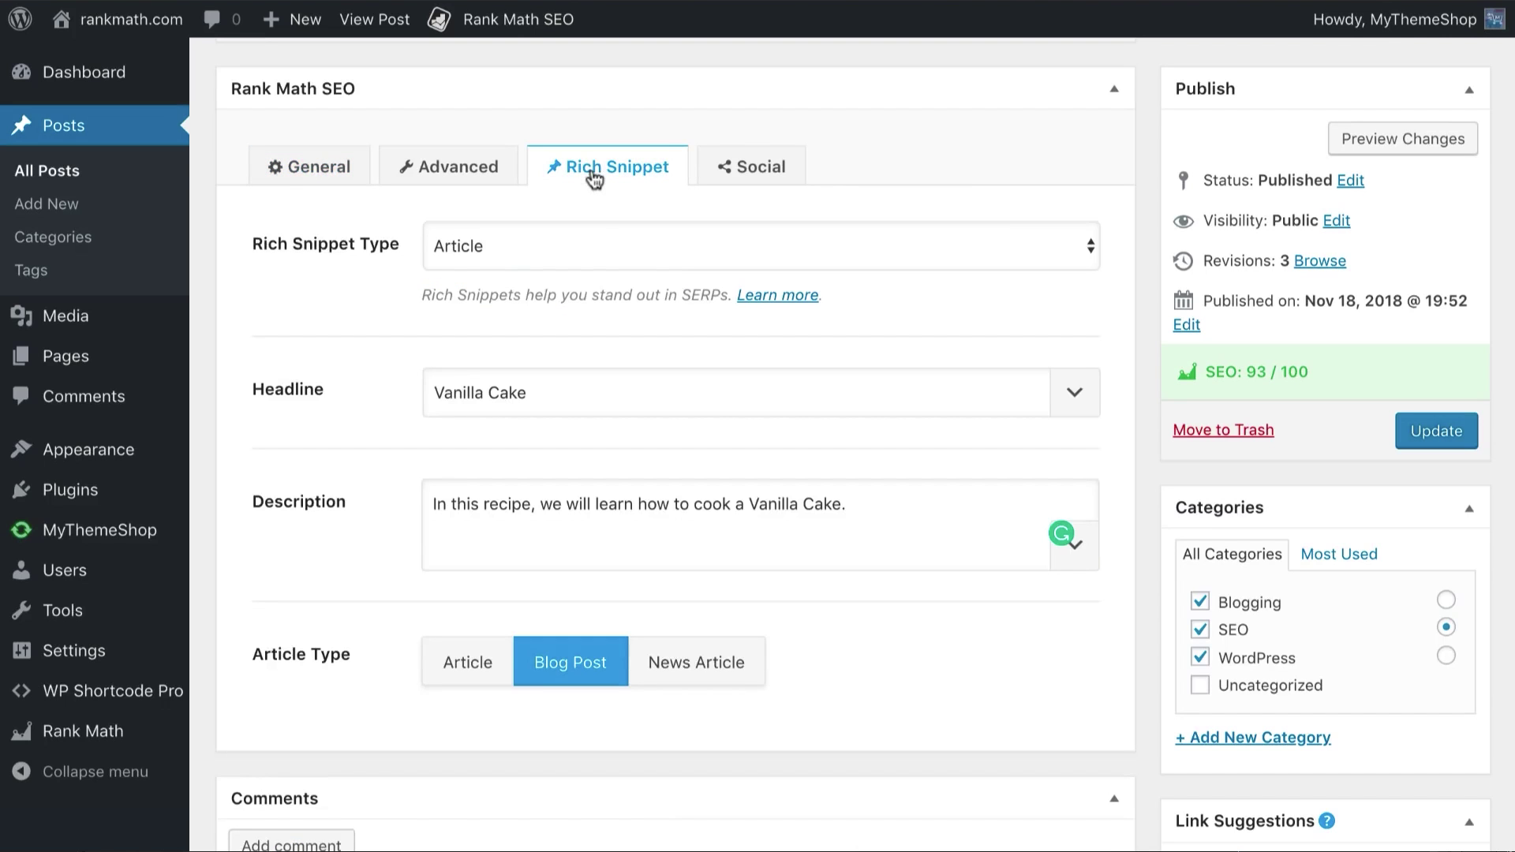
{"action": "left_click", "coordinate": [582, 247]}
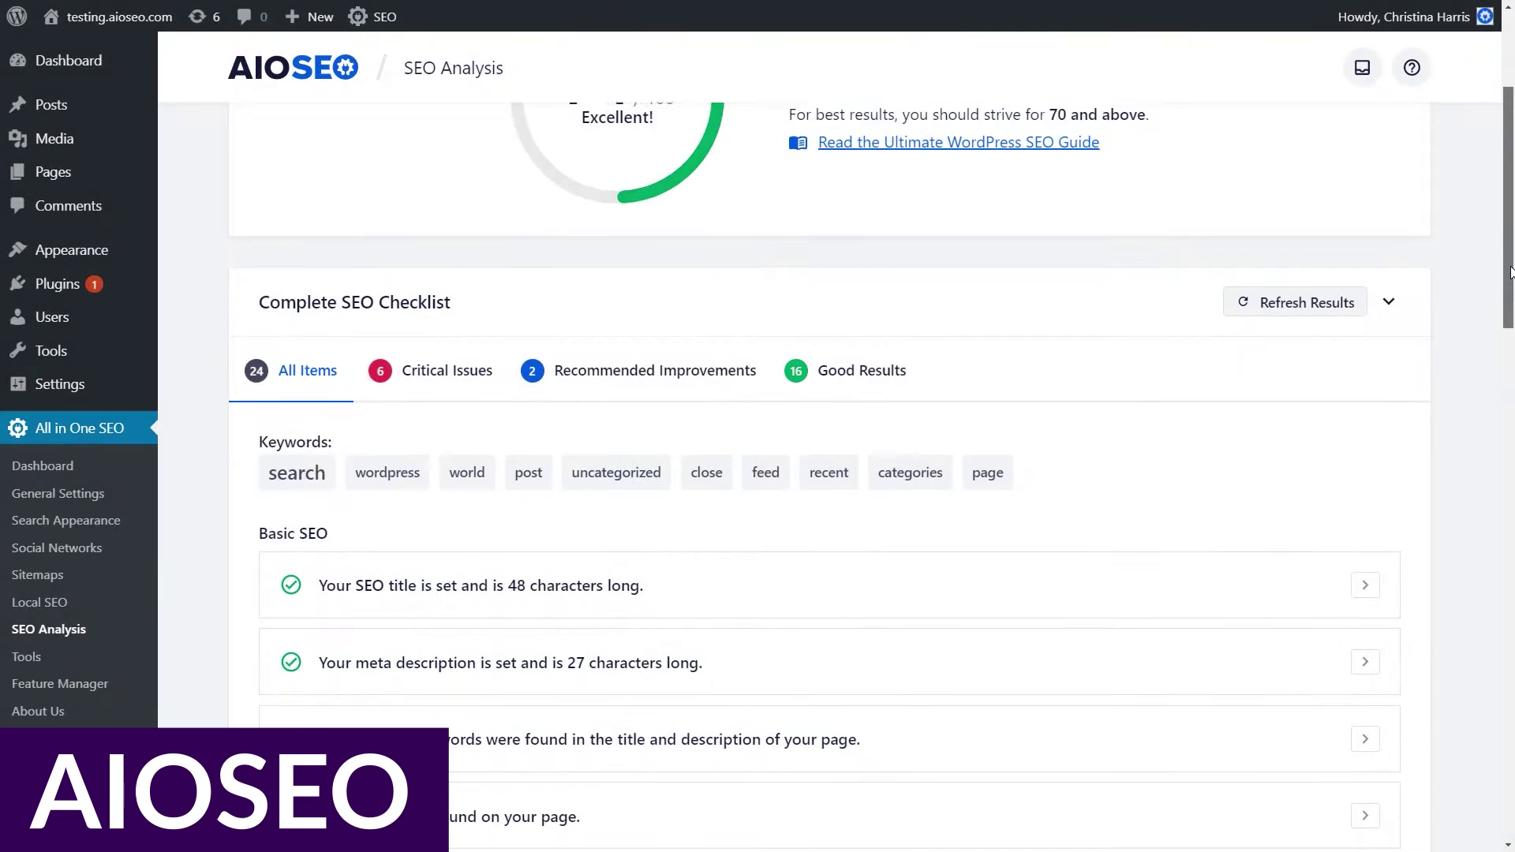
{"action": "scroll", "coordinate": [1509, 272], "scroll_direction": "down", "scroll_amount": 3}
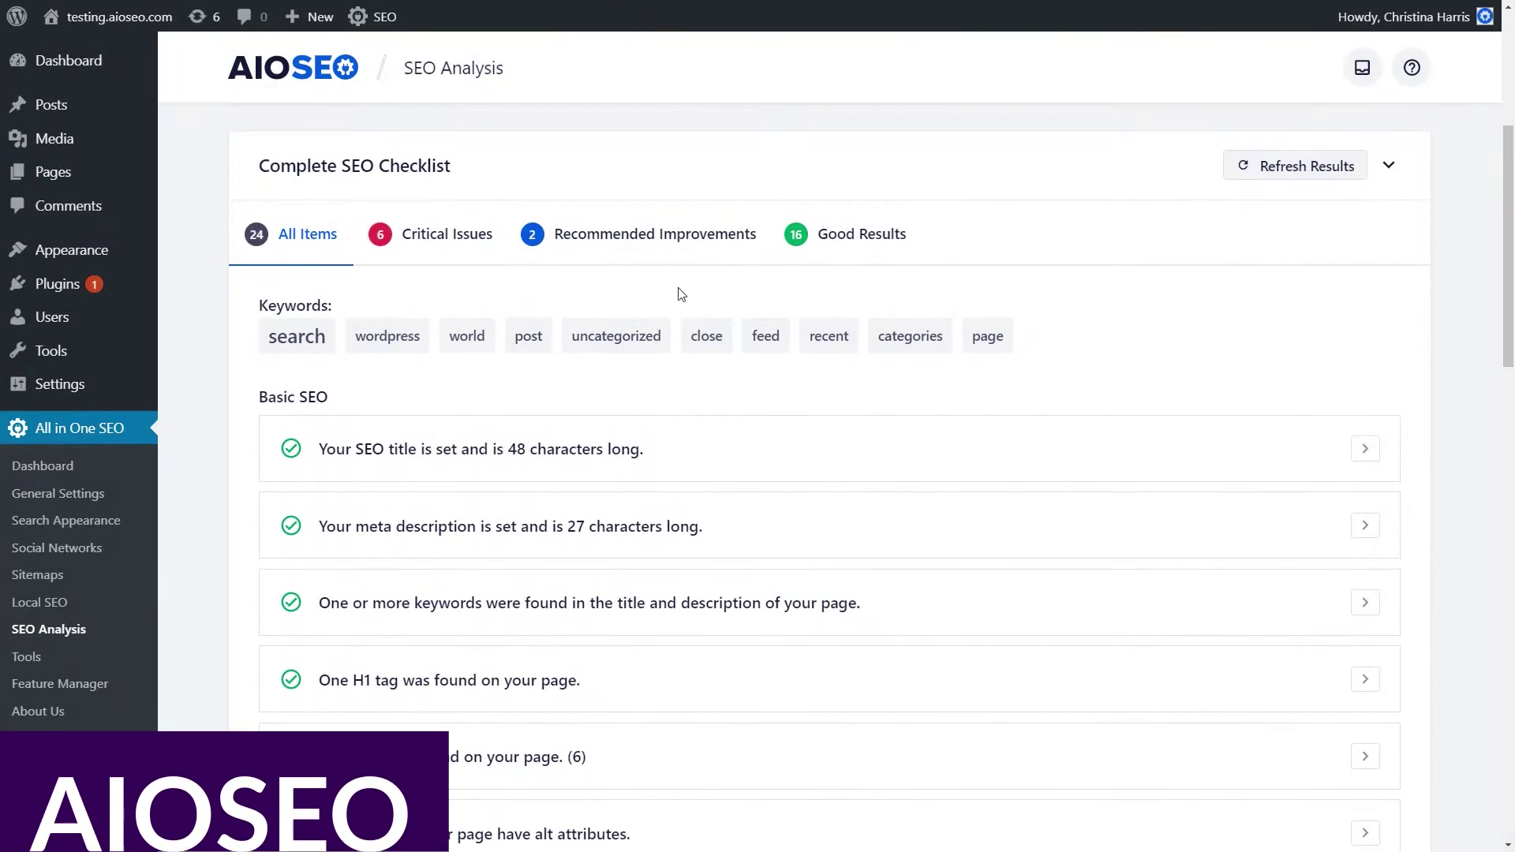
Filter to critical issues, read the www redirect explanation, then analyze competitor site wpforms.com
{"action": "left_click", "coordinate": [443, 237]}
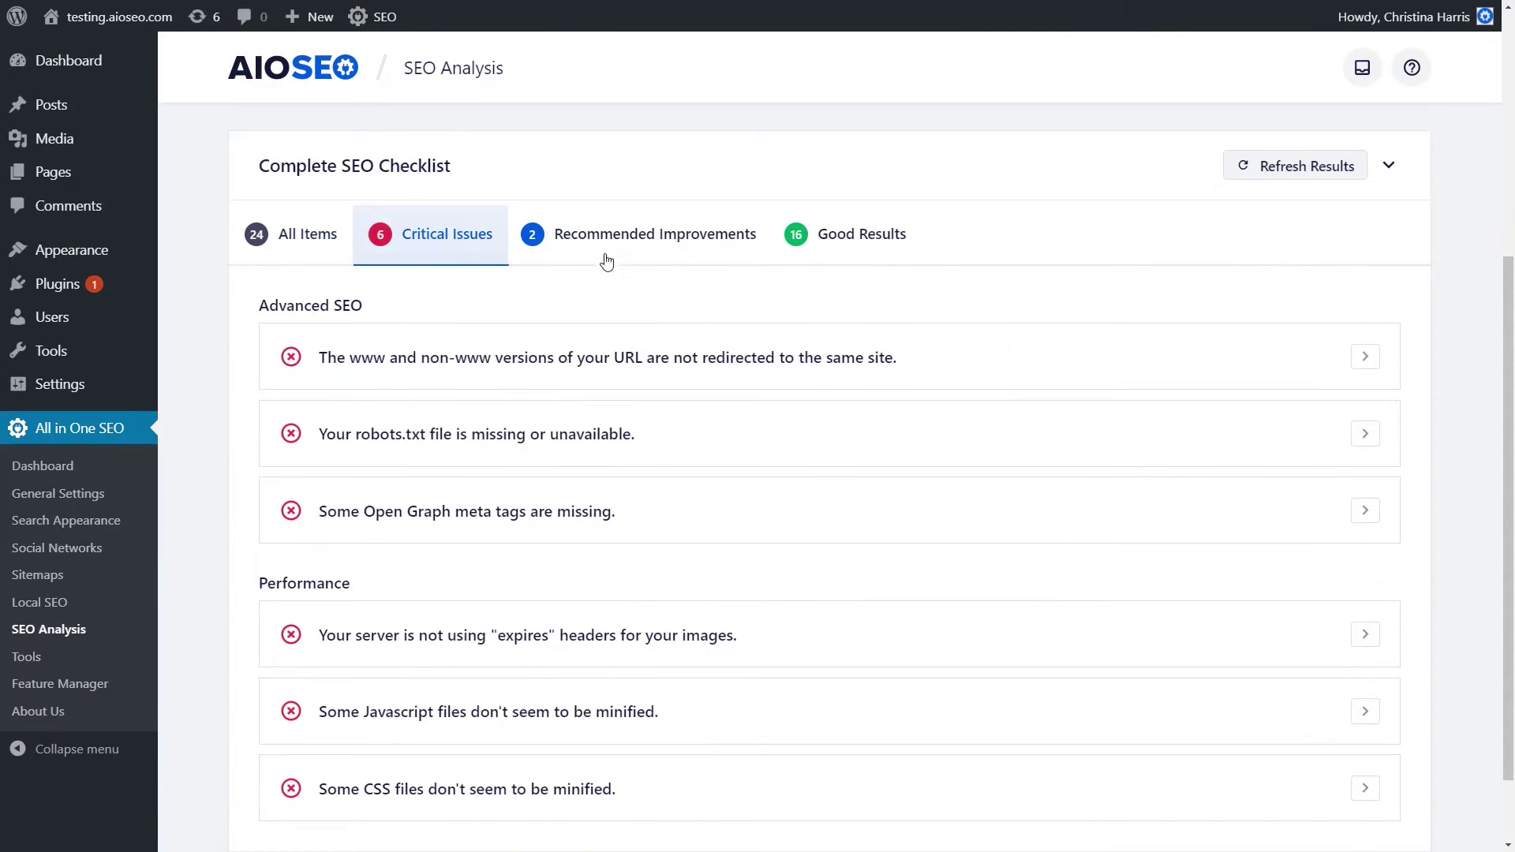
{"action": "left_click", "coordinate": [1366, 358]}
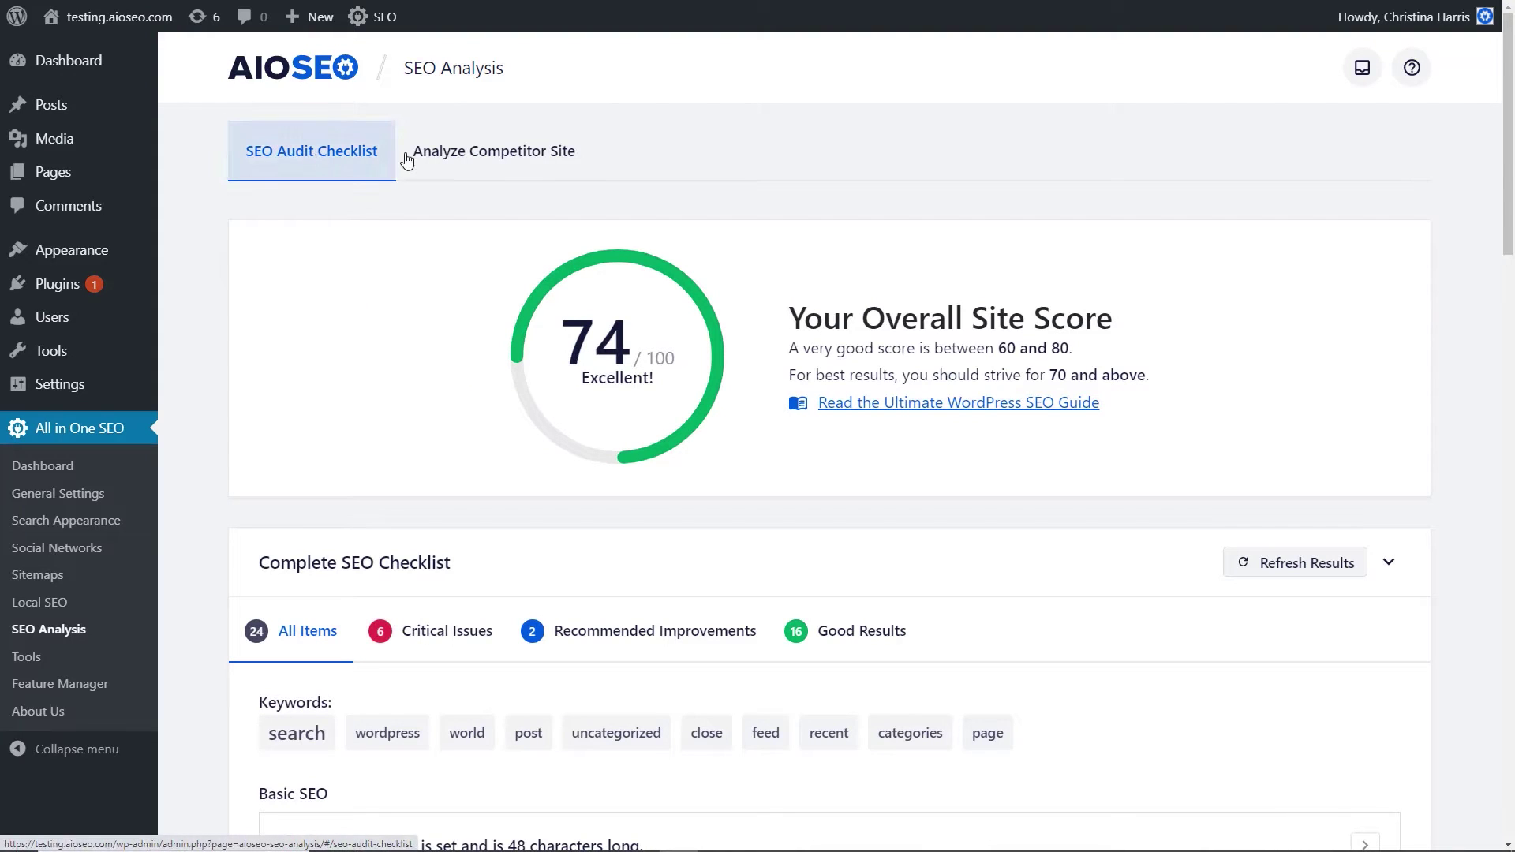
{"action": "left_click", "coordinate": [473, 155]}
{"action": "scroll", "coordinate": [1049, 390], "scroll_direction": "down", "scroll_amount": 3}
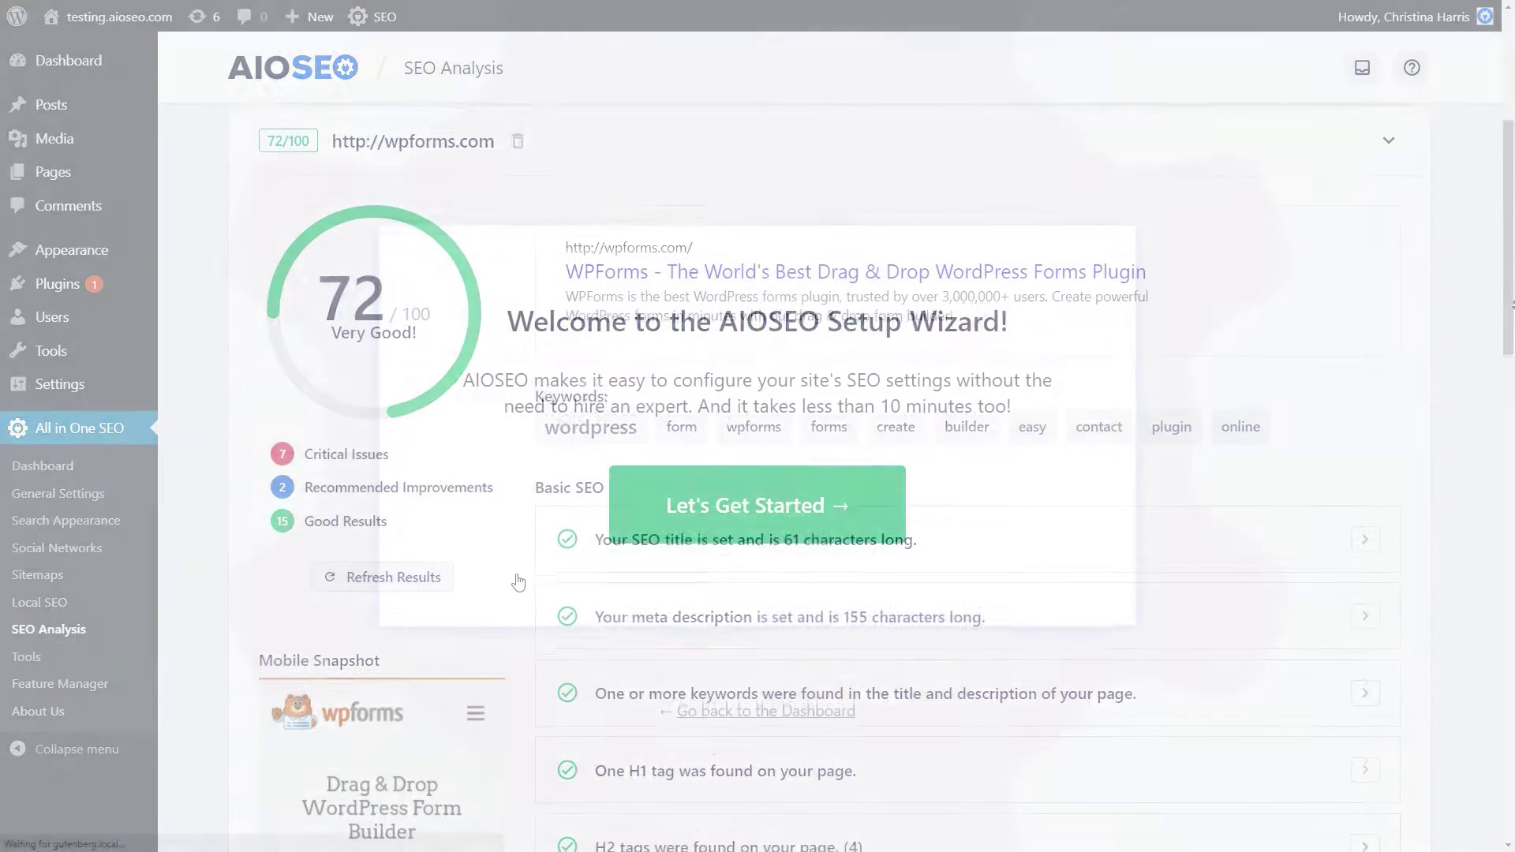
{"action": "left_click", "coordinate": [712, 532]}
{"action": "scroll", "coordinate": [712, 531], "scroll_direction": "down", "scroll_amount": 3}
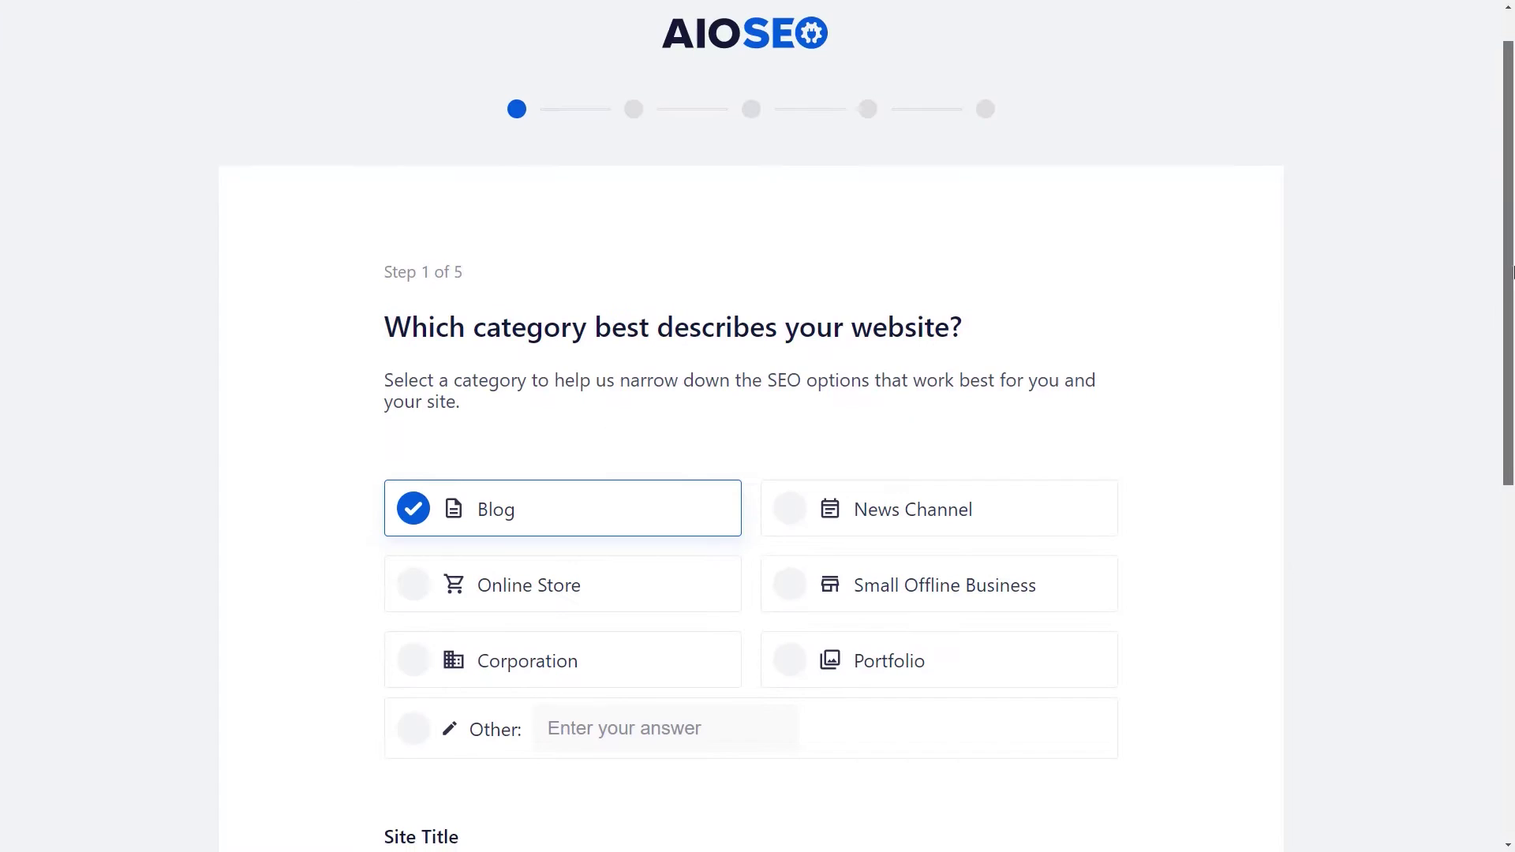
{"action": "scroll", "coordinate": [751, 426], "scroll_direction": "down", "scroll_amount": 1}
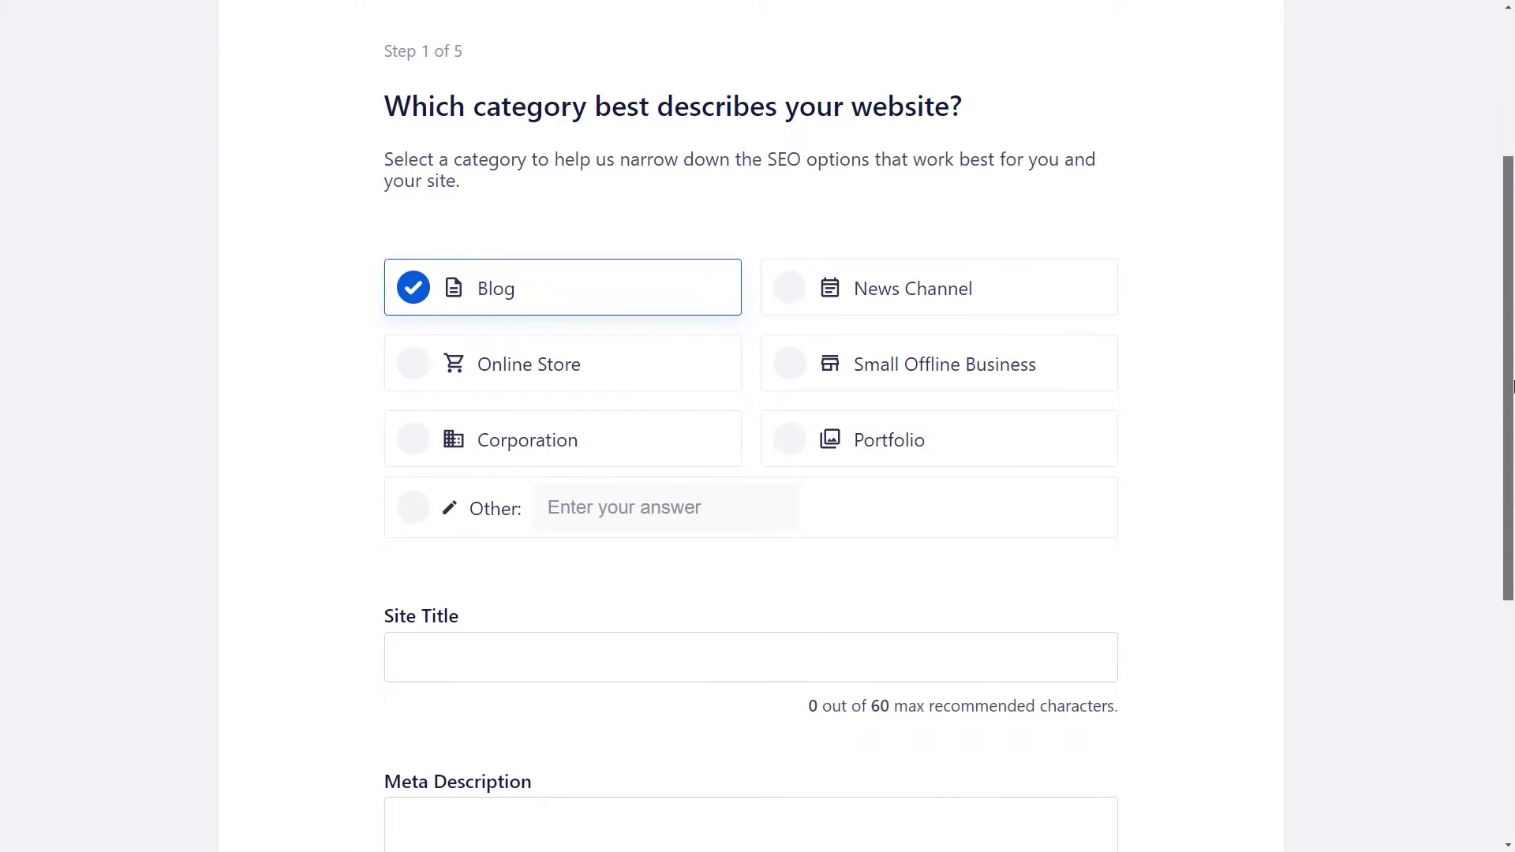
{"action": "scroll", "coordinate": [1511, 292], "scroll_direction": "down", "scroll_amount": 3}
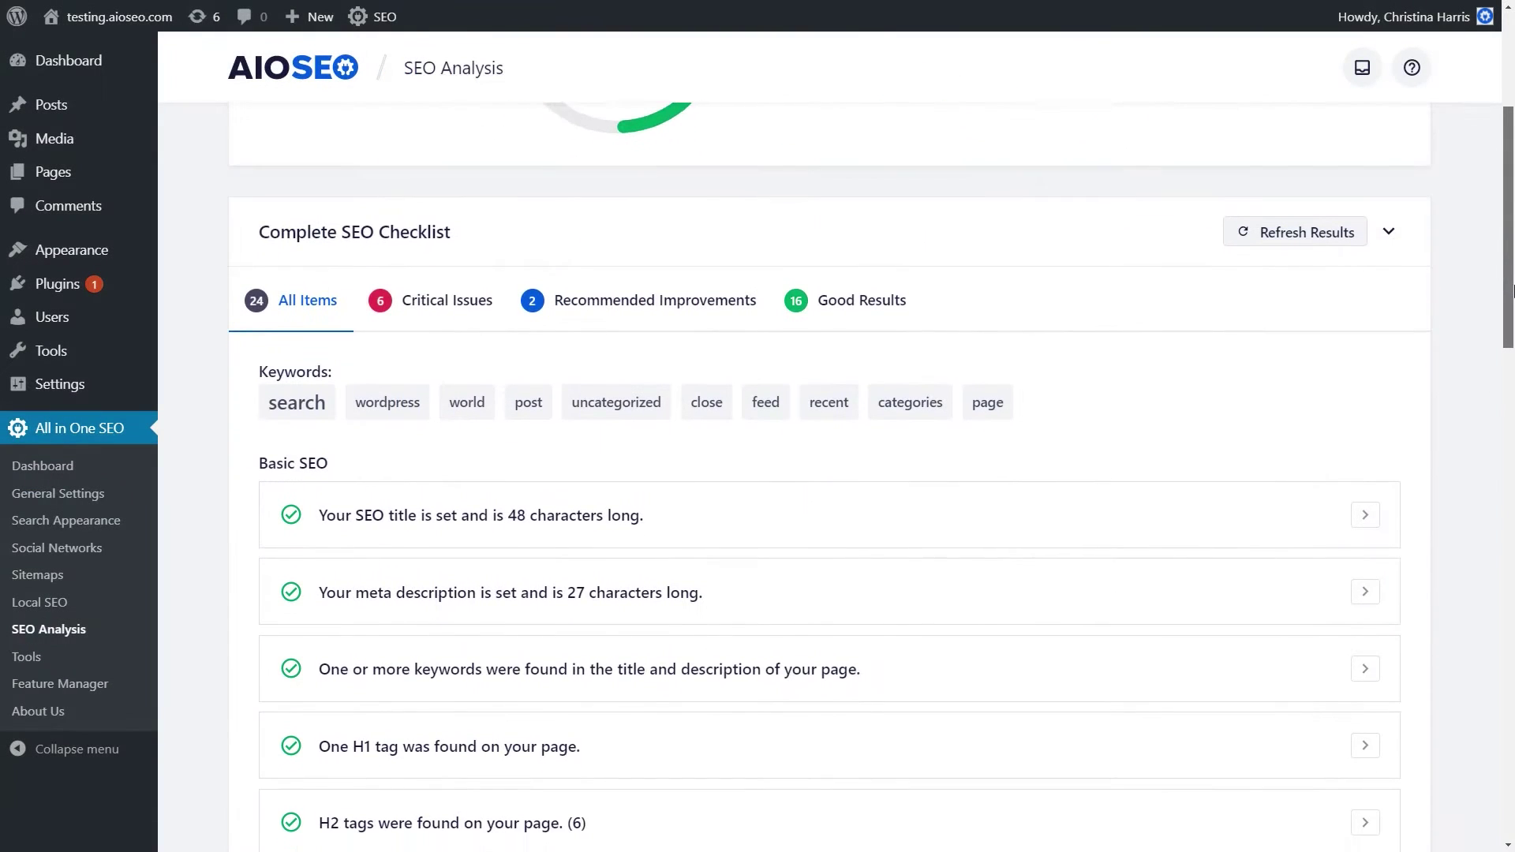
{"action": "scroll", "coordinate": [1513, 292], "scroll_direction": "down", "scroll_amount": 1}
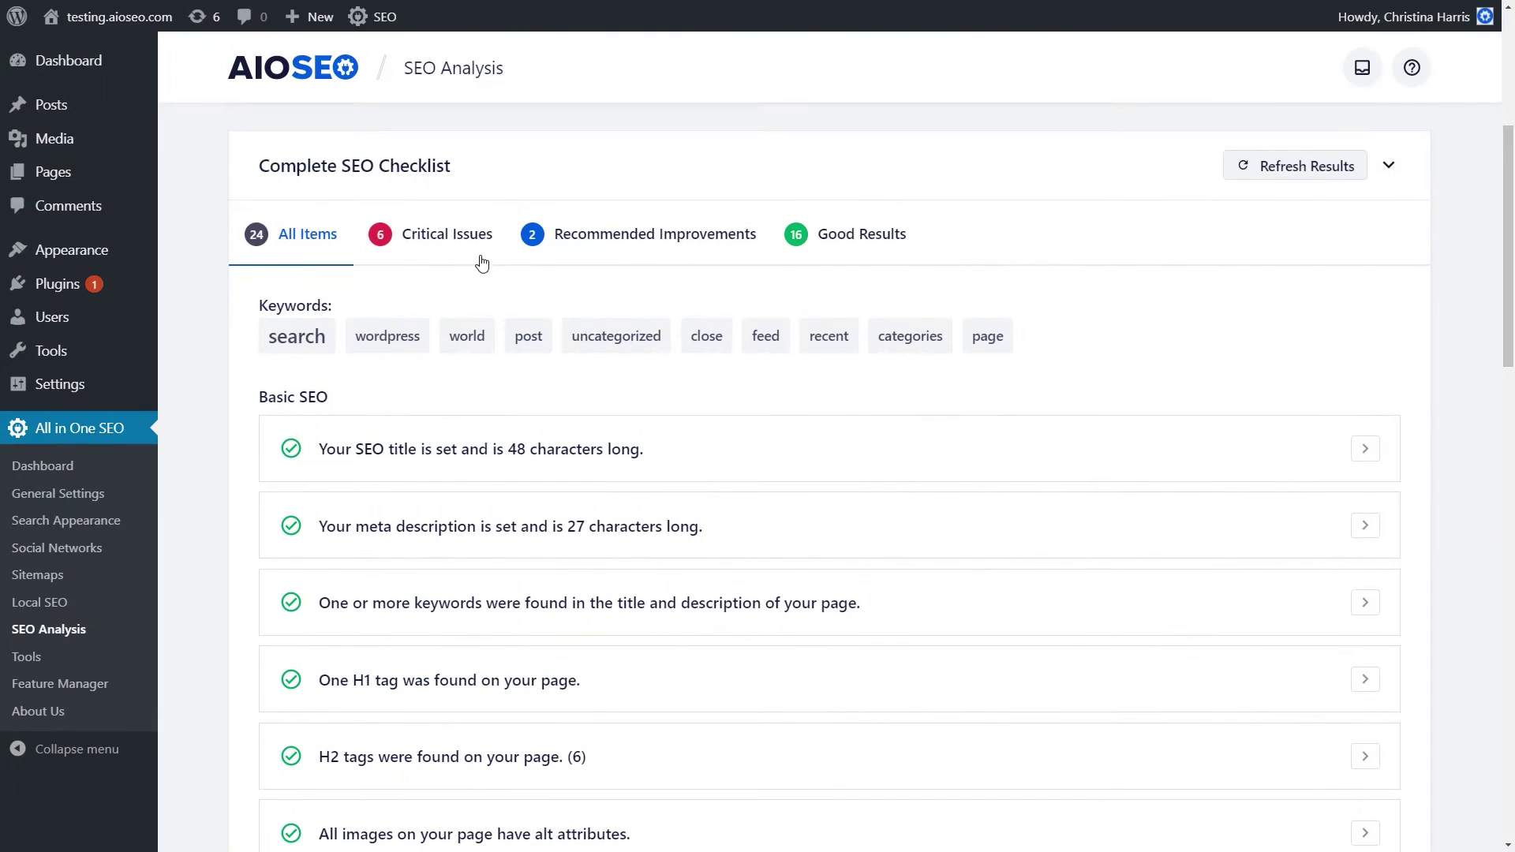
{"action": "left_click", "coordinate": [449, 251]}
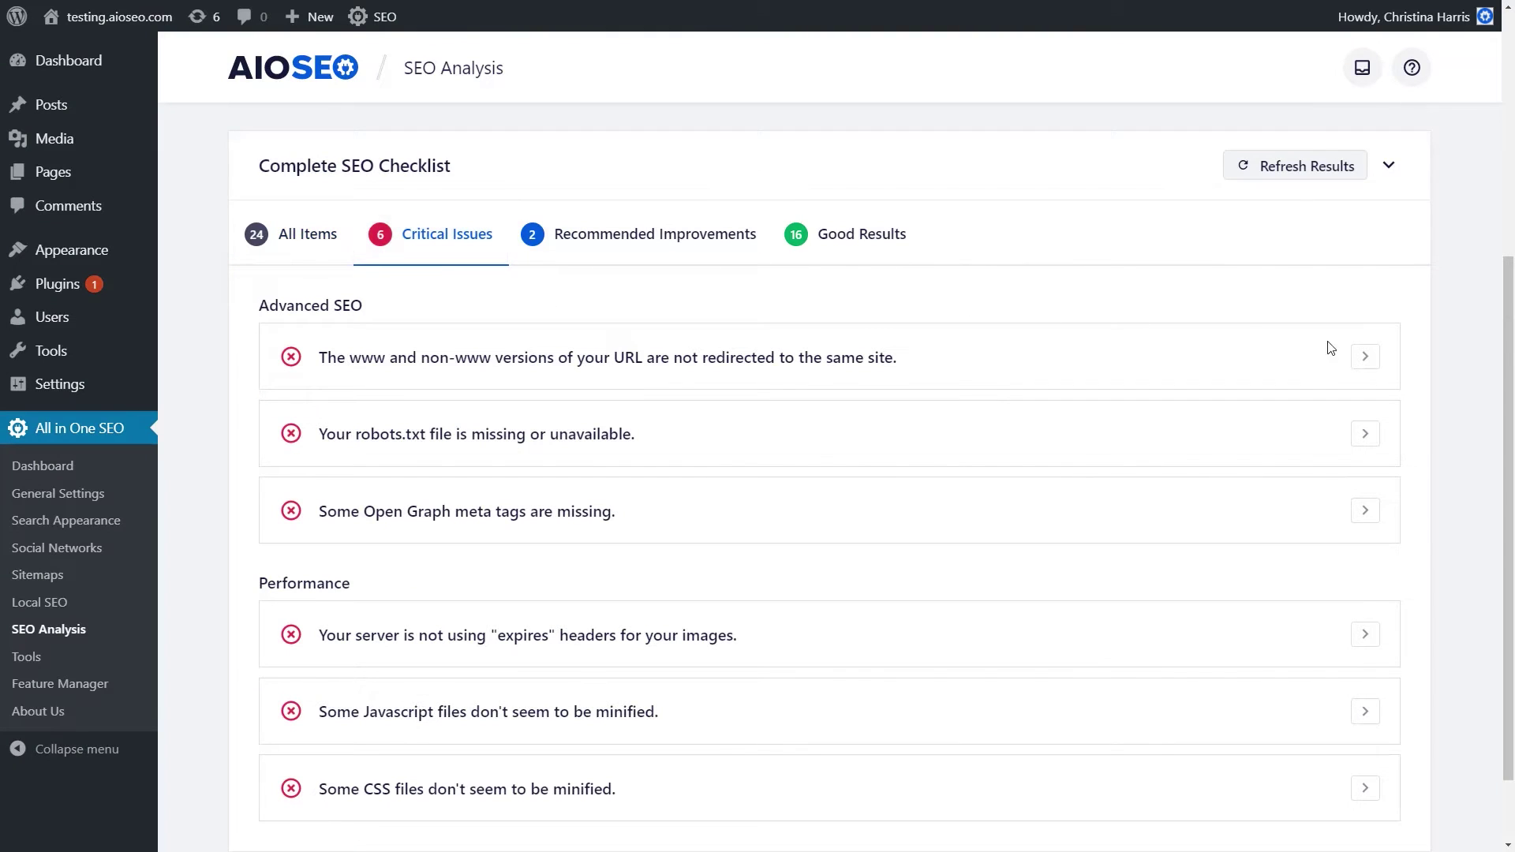
{"action": "left_click", "coordinate": [1366, 358]}
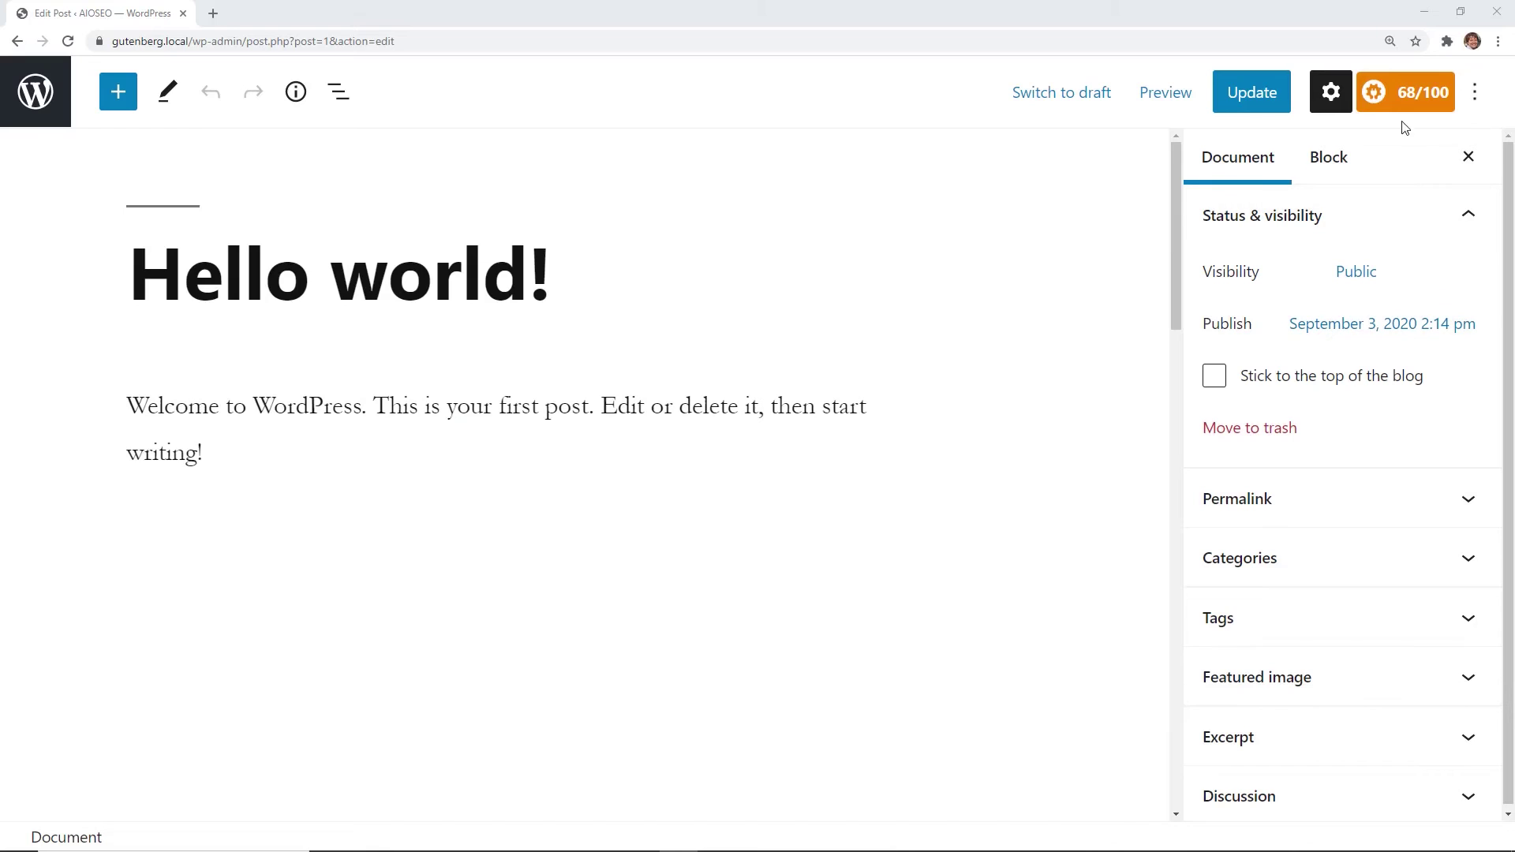
Open the post's 68/100 AIOSEO analysis and expand Basic SEO to see the content-length and link errors
{"action": "left_click", "coordinate": [1407, 105]}
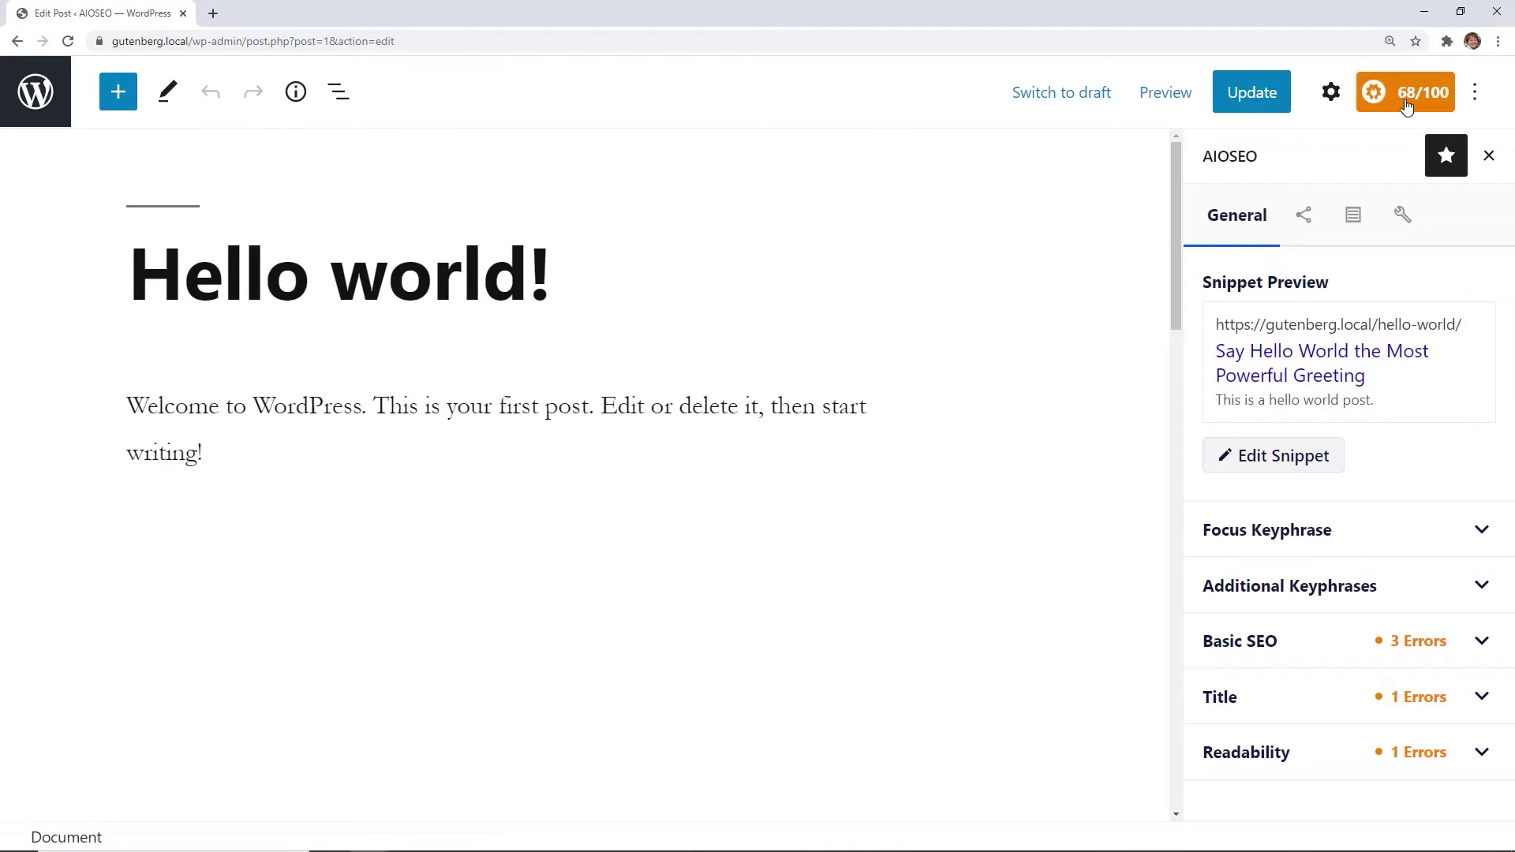
{"action": "left_click", "coordinate": [1462, 645]}
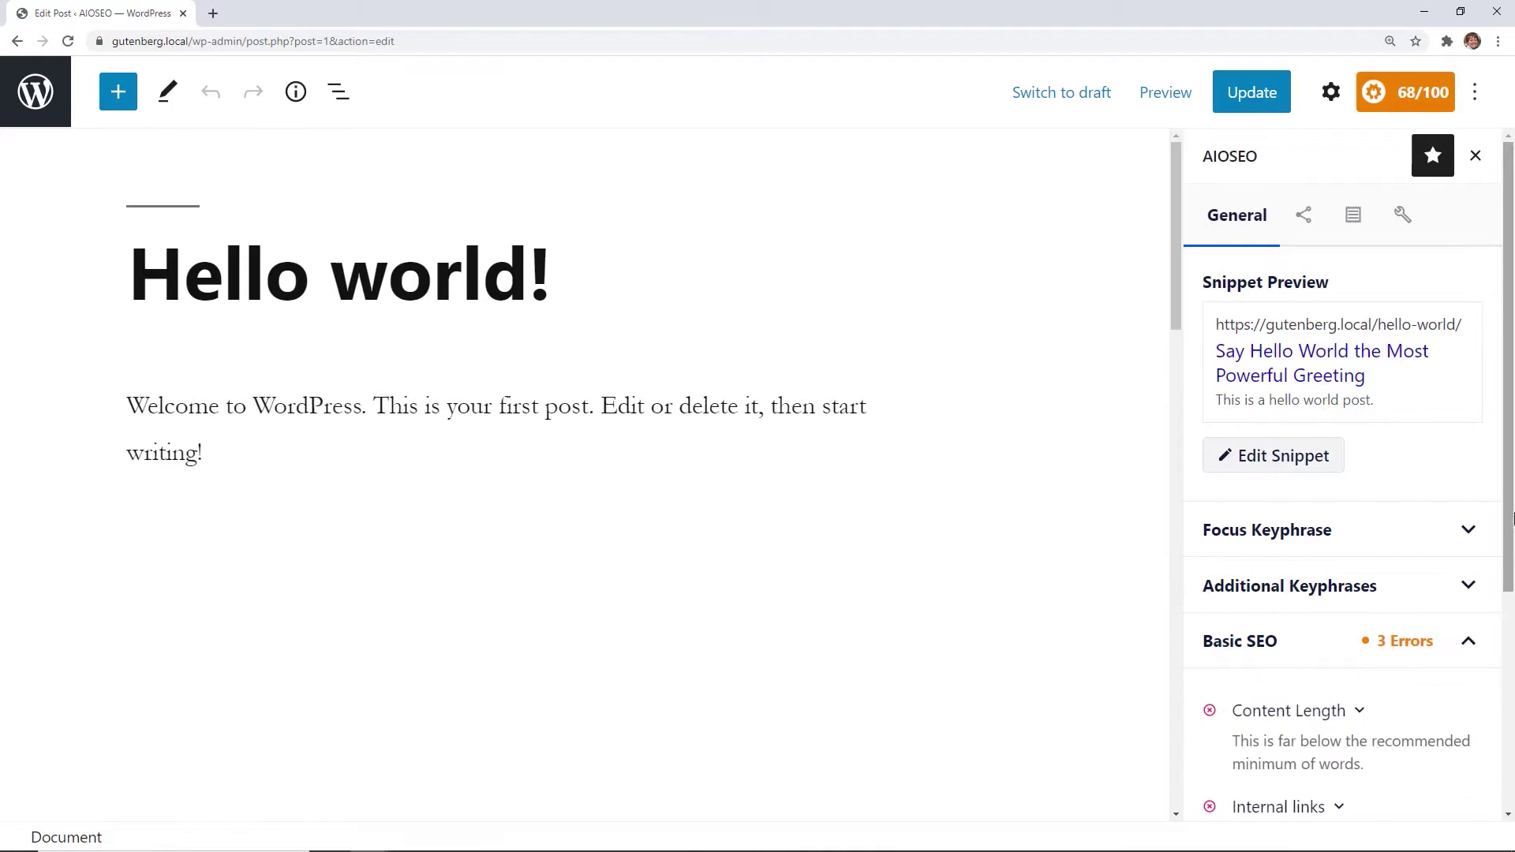
{"action": "left_click_drag", "start_coordinate": [1512, 517], "coordinate": [1511, 749]}
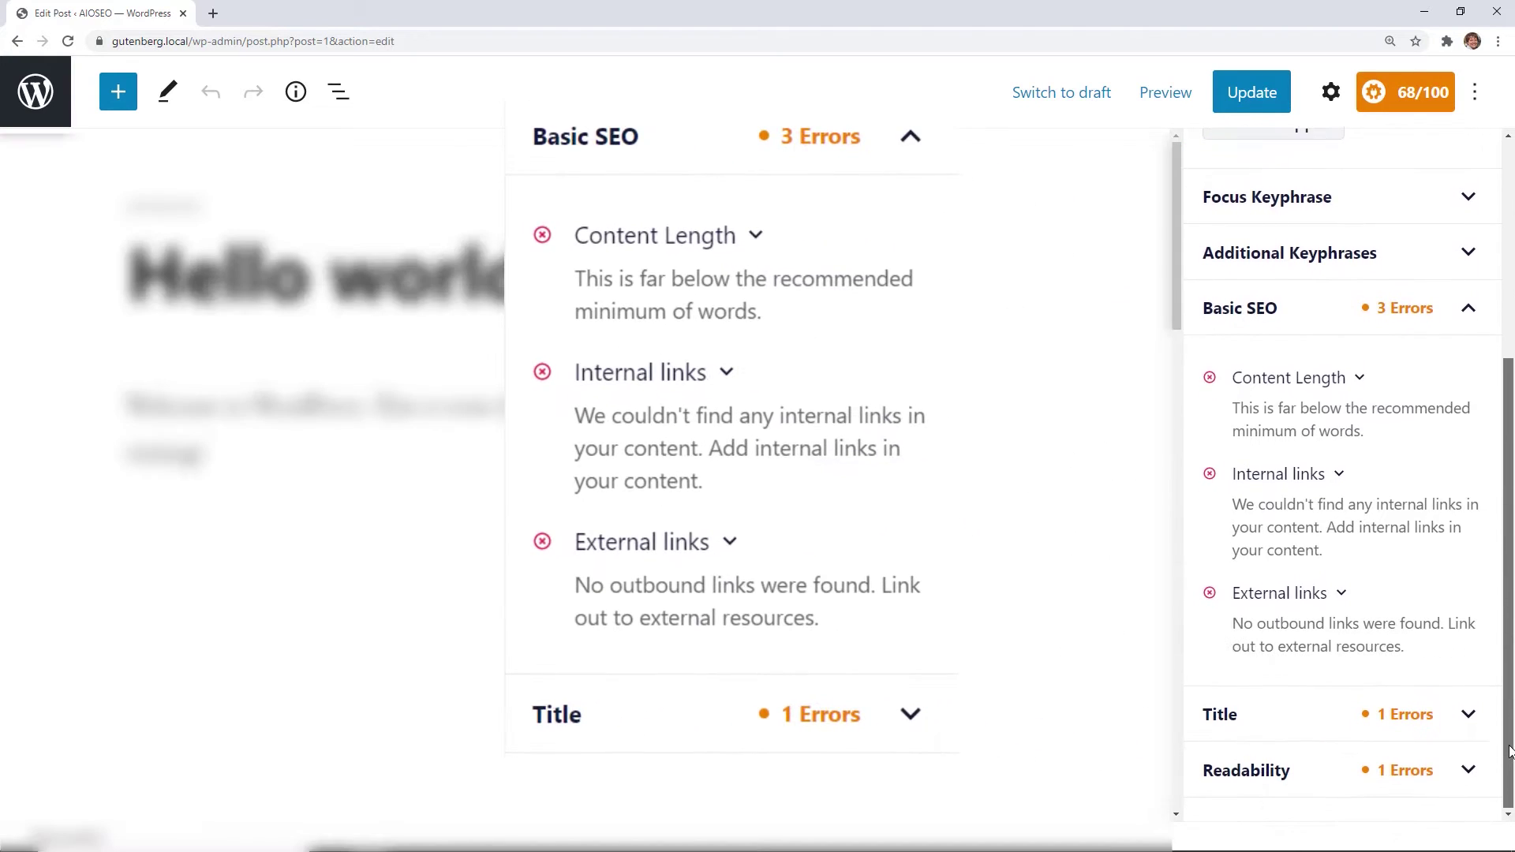